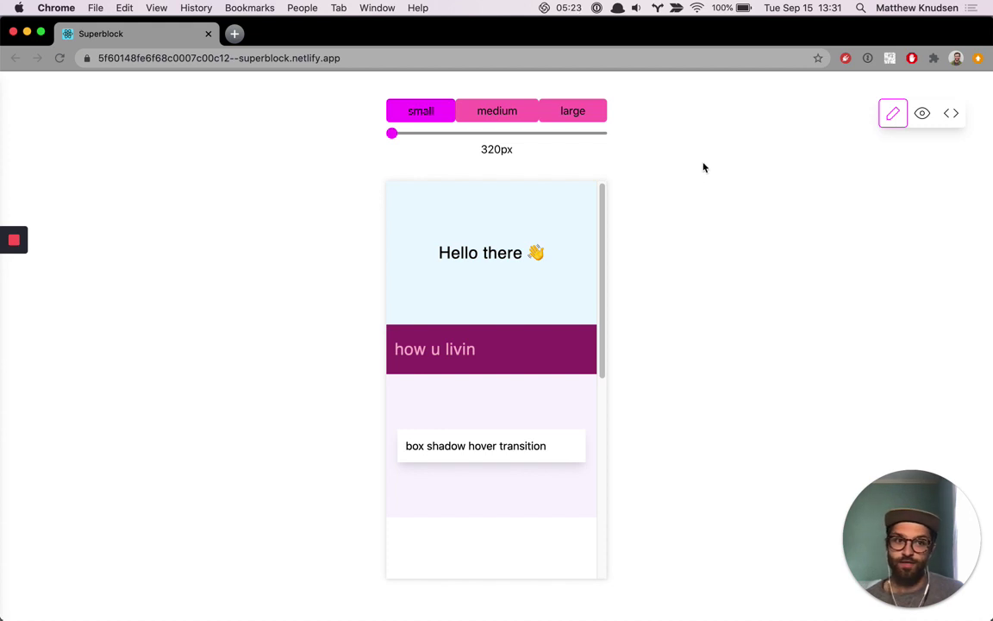
Set the "how u livin" heading's hover background to light green and its hover text color to a dark green shade
click(512, 359)
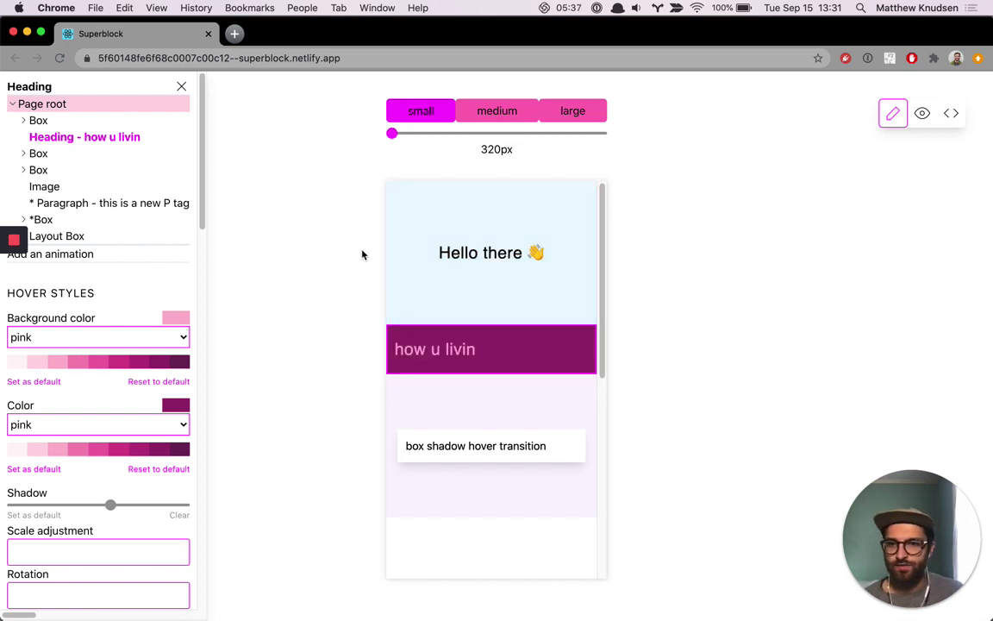
drag(58, 295, 92, 343)
click(116, 301)
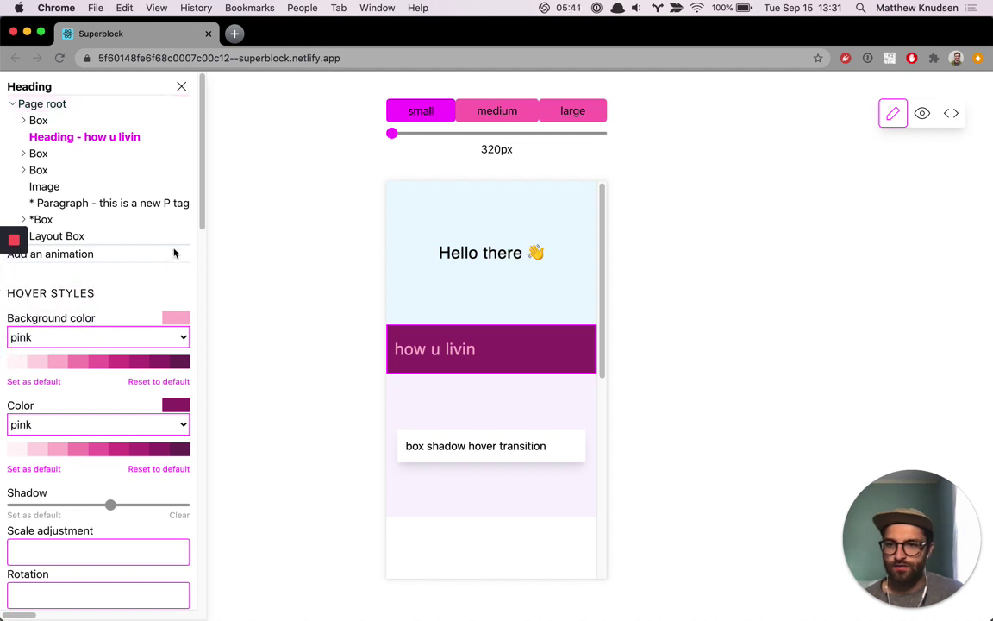
scroll(199, 226, down, 3)
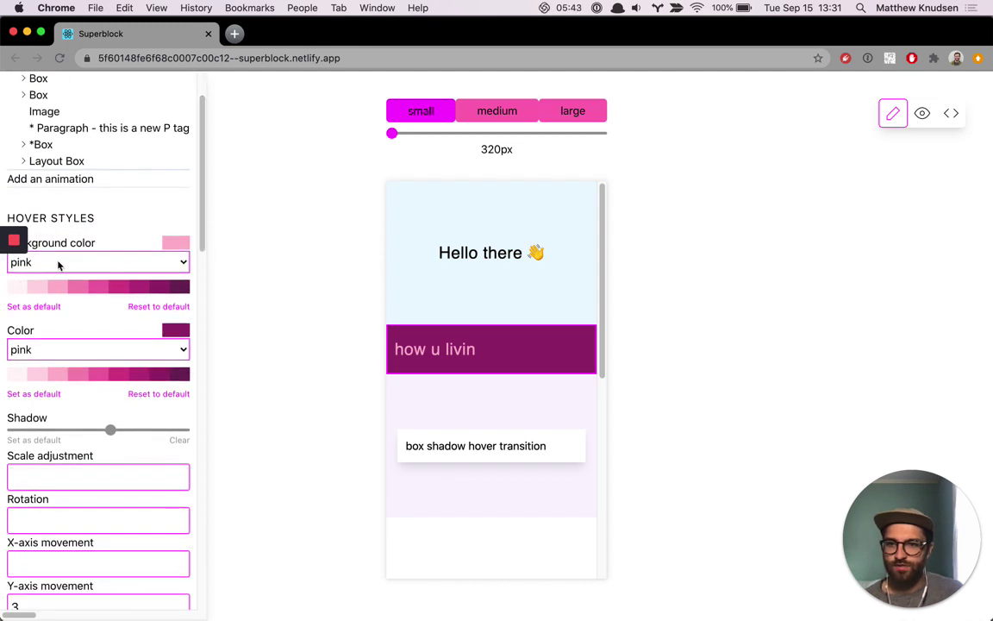
scroll(206, 238, up, 2)
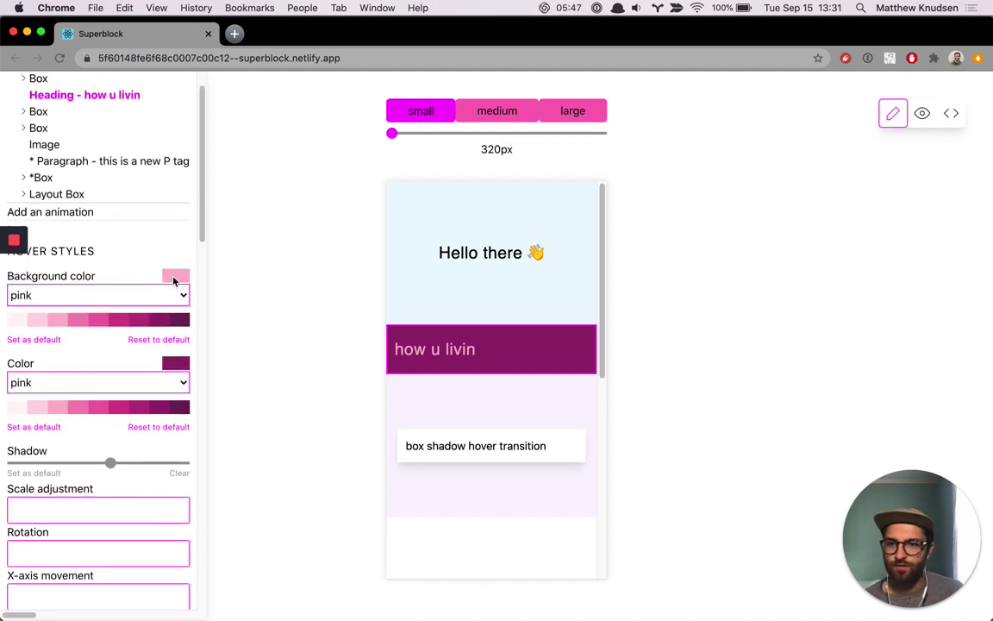
click(147, 295)
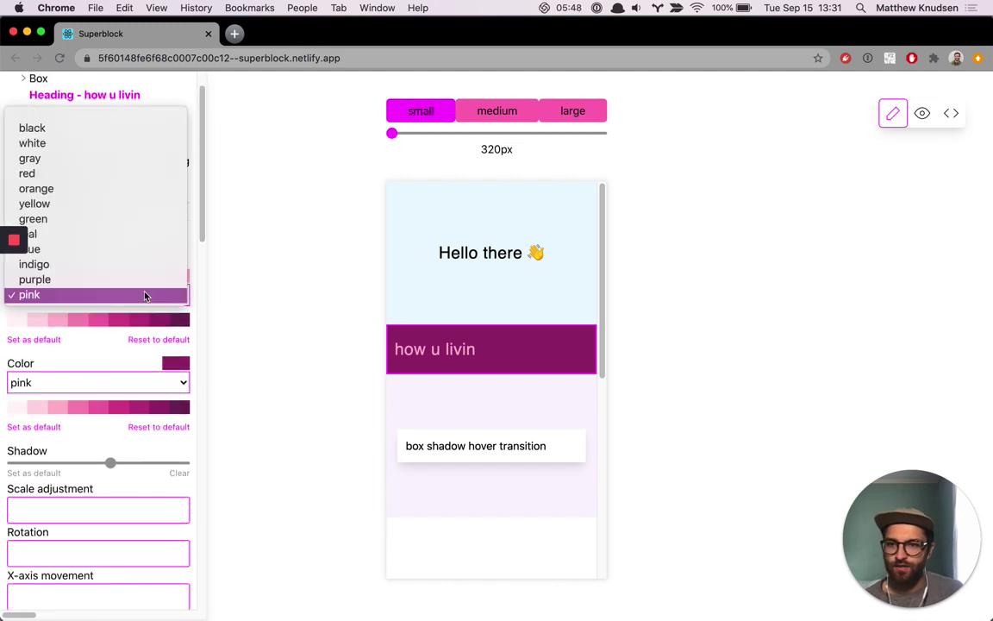
click(80, 218)
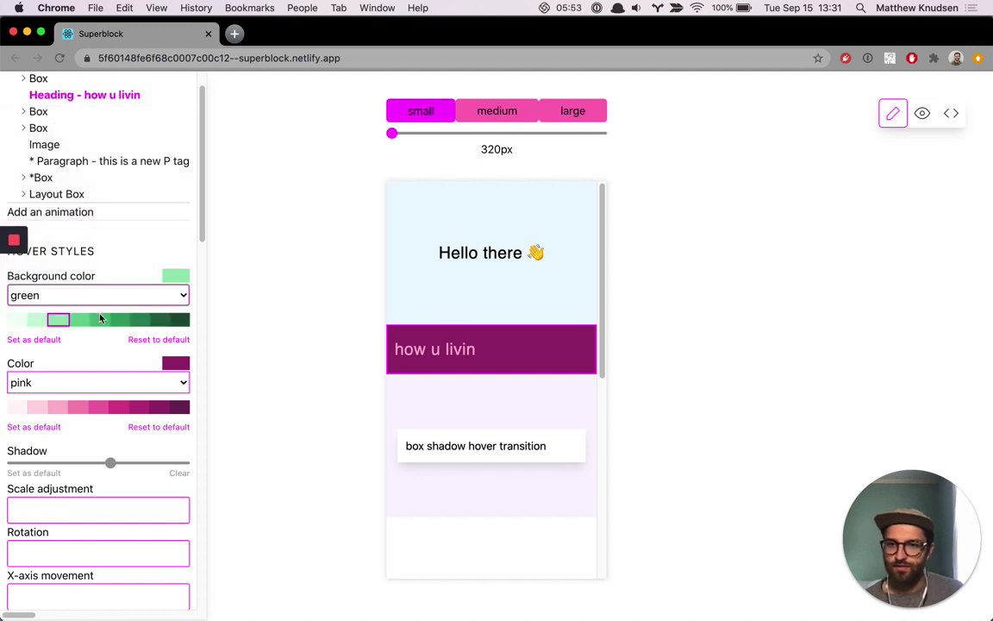
click(103, 382)
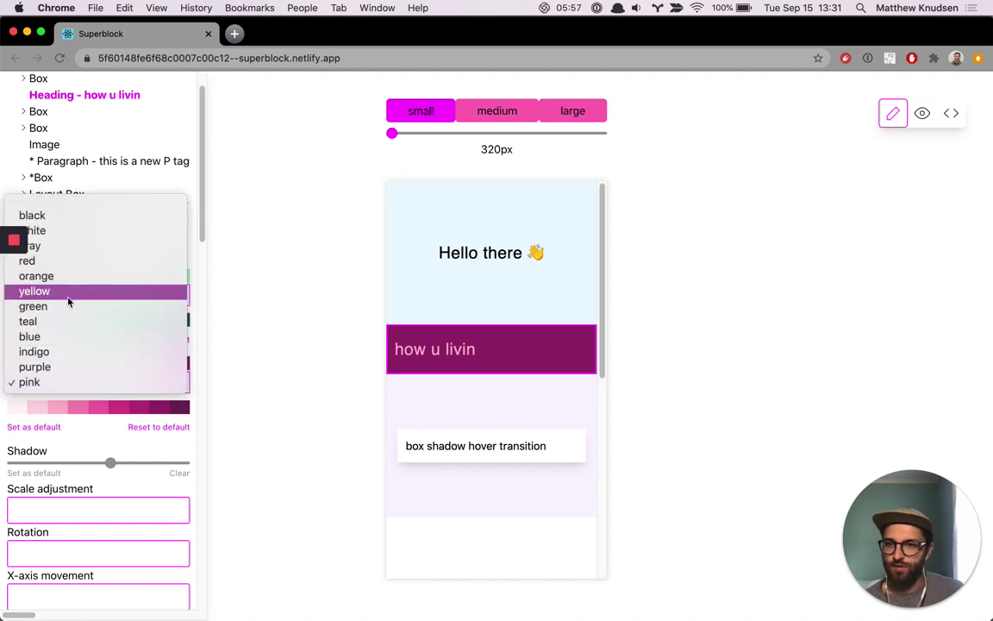
key(Escape)
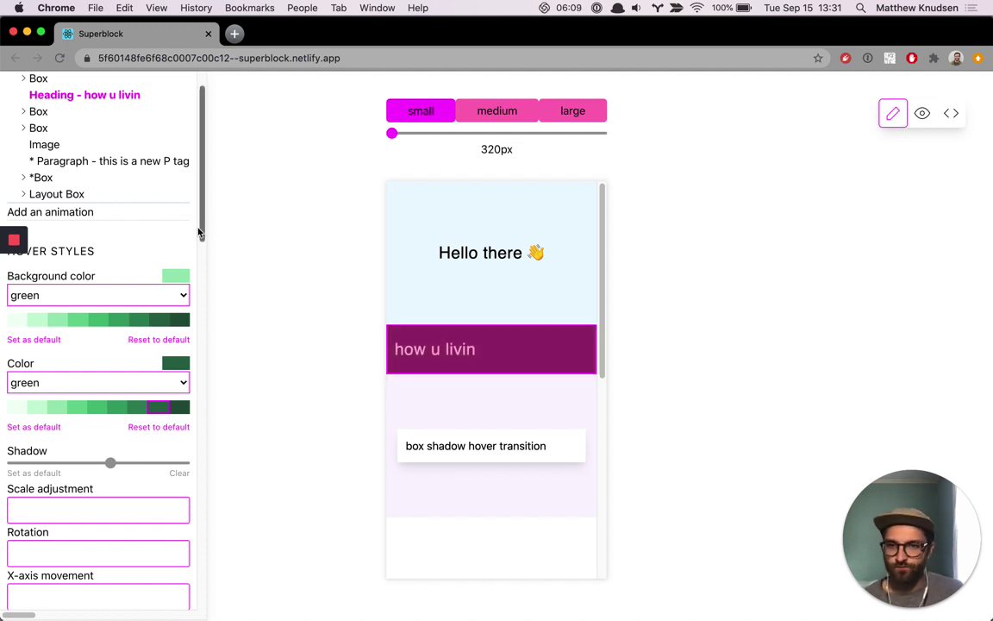
Try hover scale adjustments of 1.4 and 0.8 on the "how u livin" heading
scroll(202, 227, down, 5)
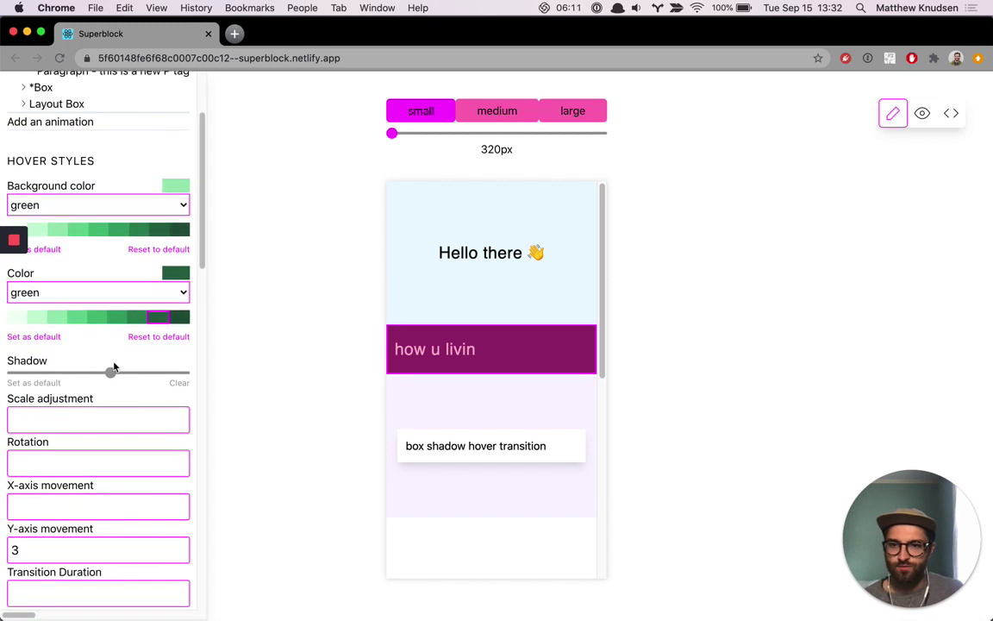
click(71, 415)
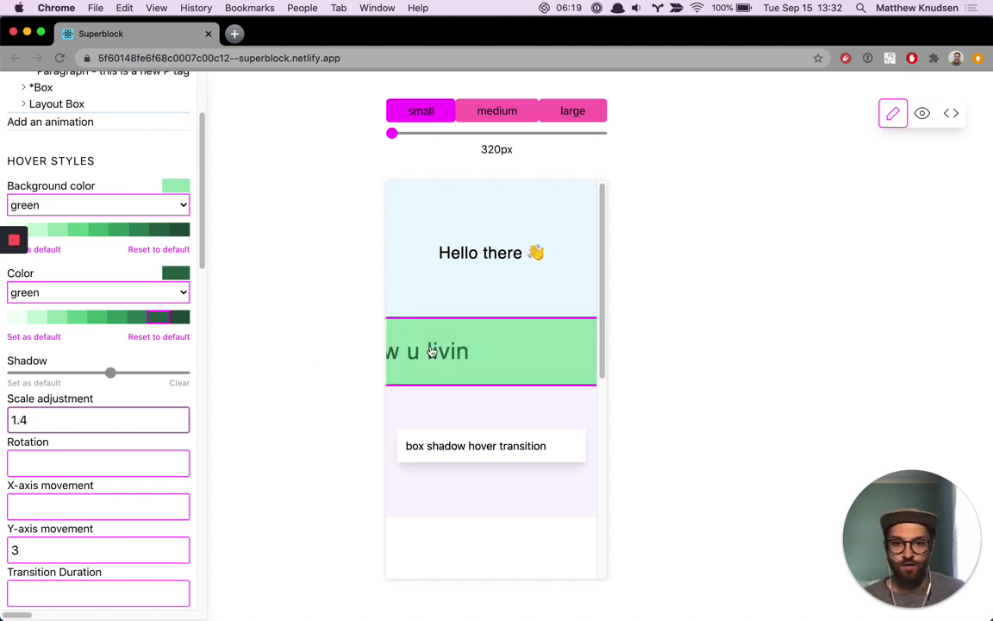
drag(93, 419, 3, 422)
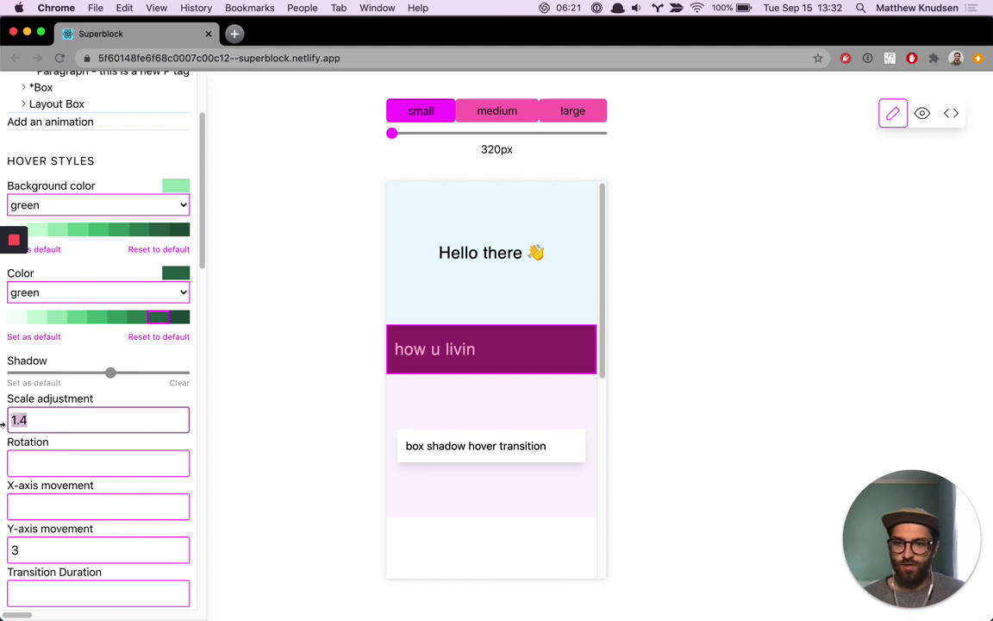
text(0.8)
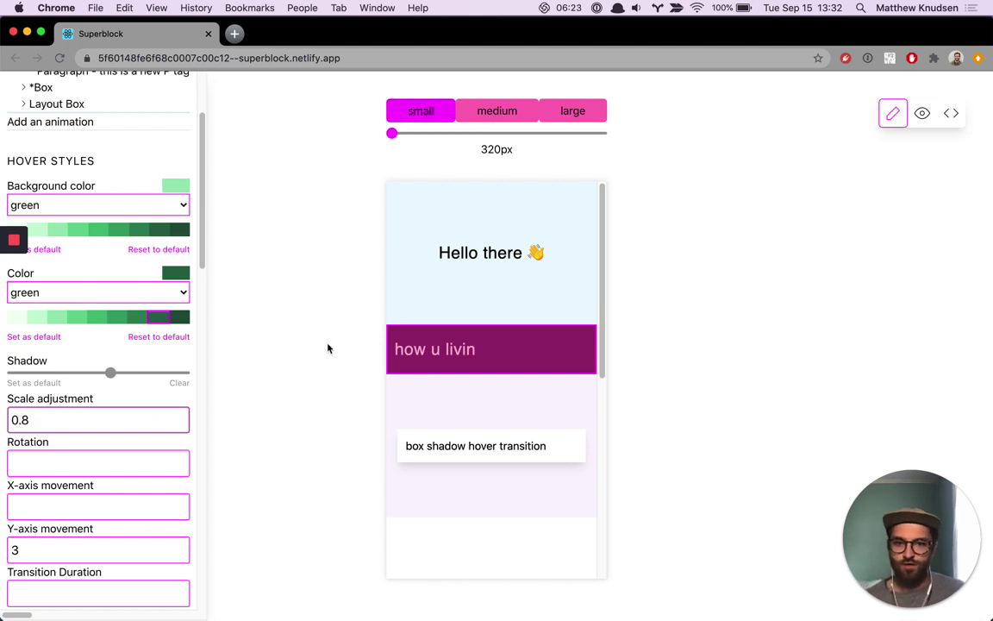
Set the heading's hover rotation to 30deg and clear its scale adjustment
click(50, 464)
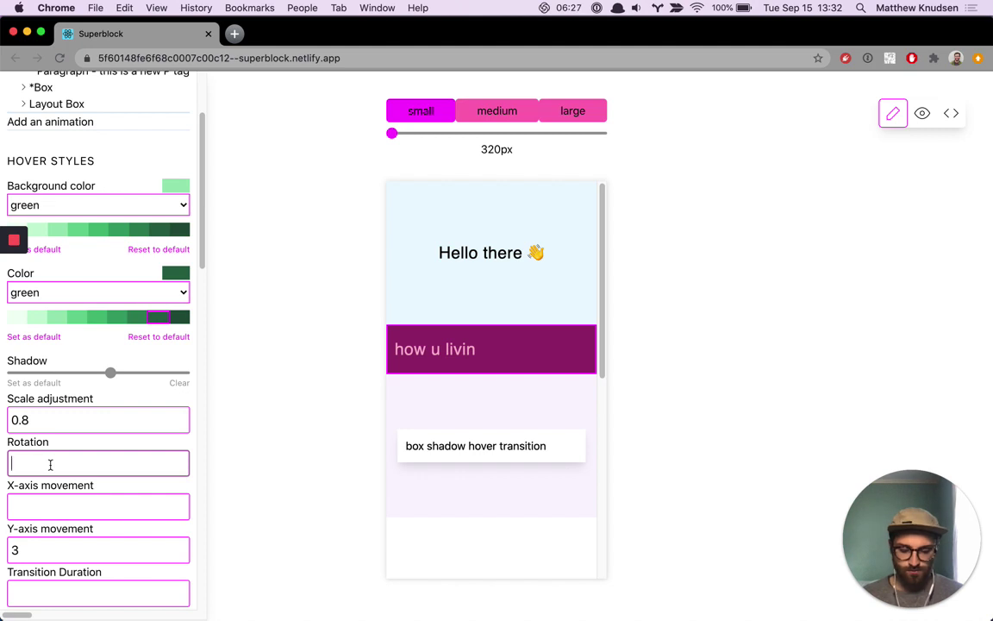
text(30deg)
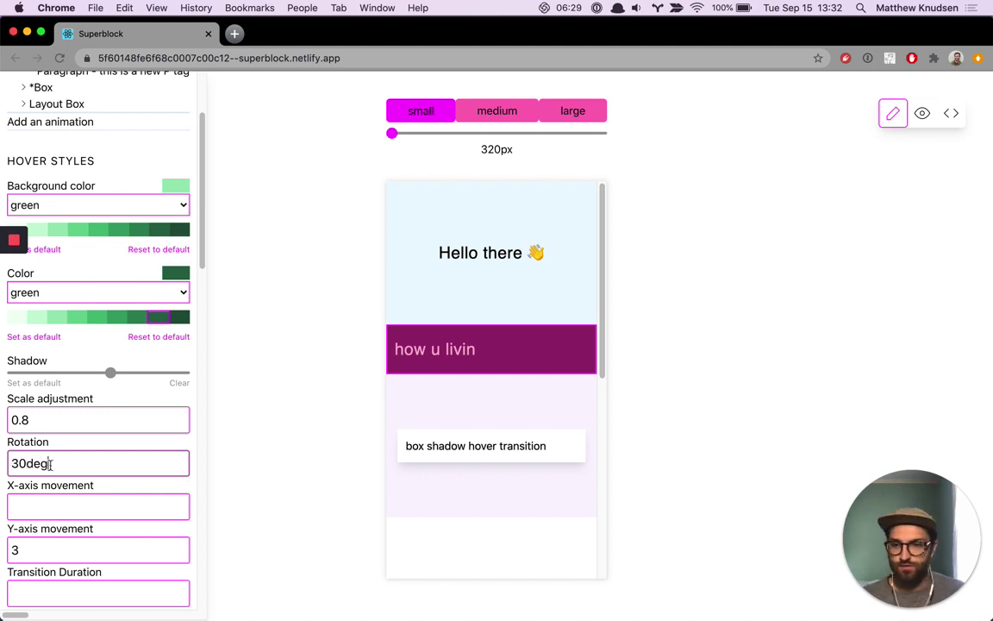
double_click(53, 420)
key(BackSpace)
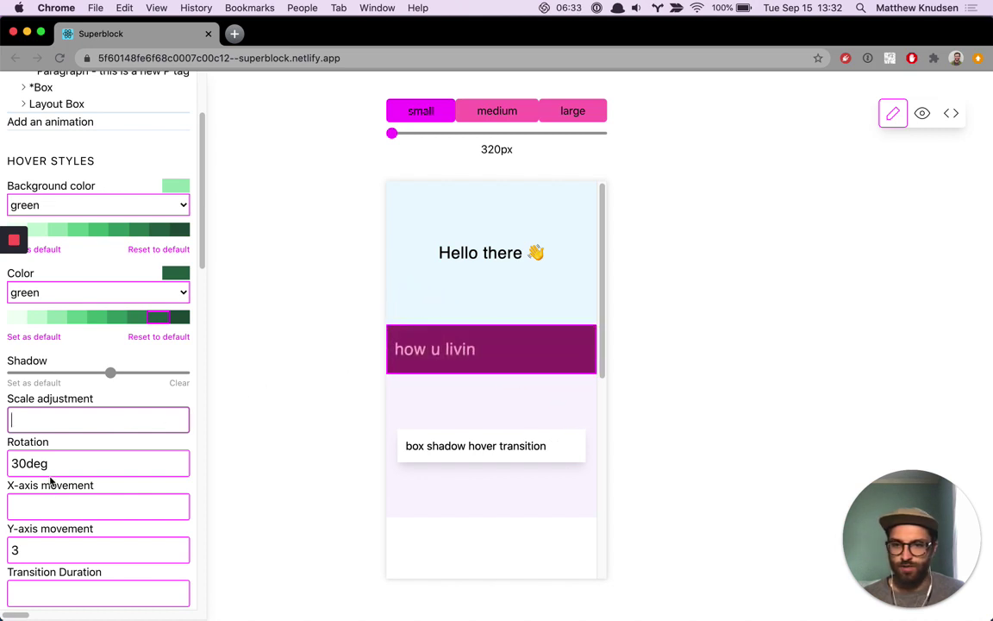
Try a hover rotation of 1080deg on the heading, and clear the rotation value again
click(19, 463)
key(BackSpace)
text(108)
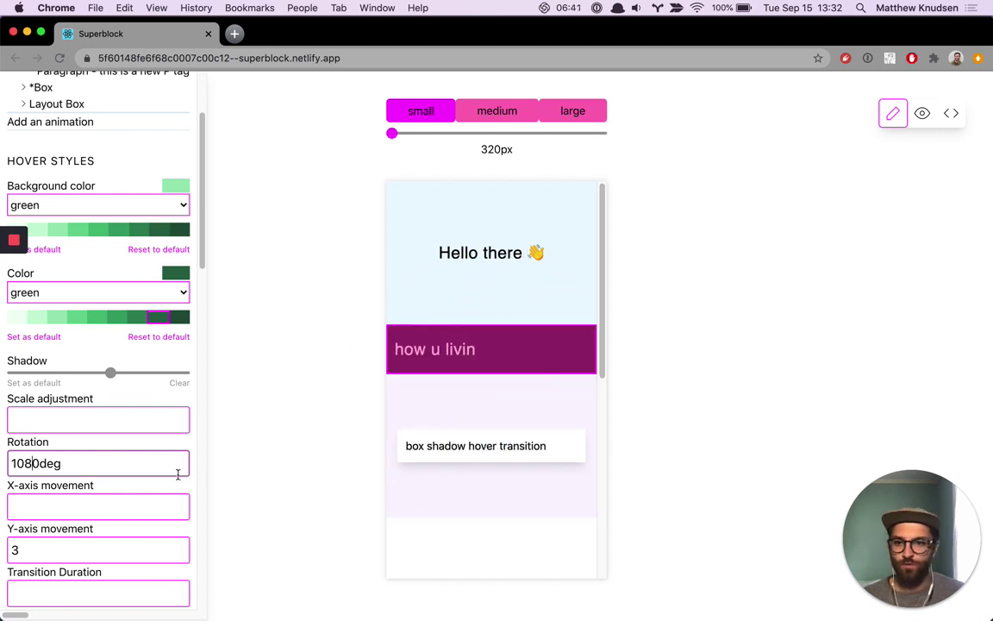
drag(110, 458, 2, 458)
key(BackSpace)
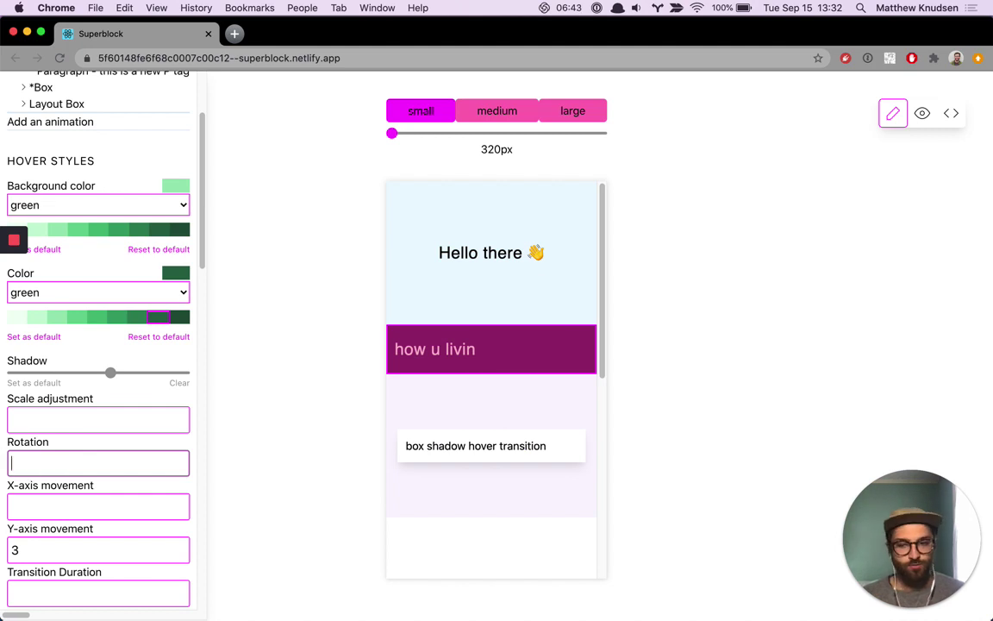
Set the heading's hover Y-axis movement to 30
click(35, 505)
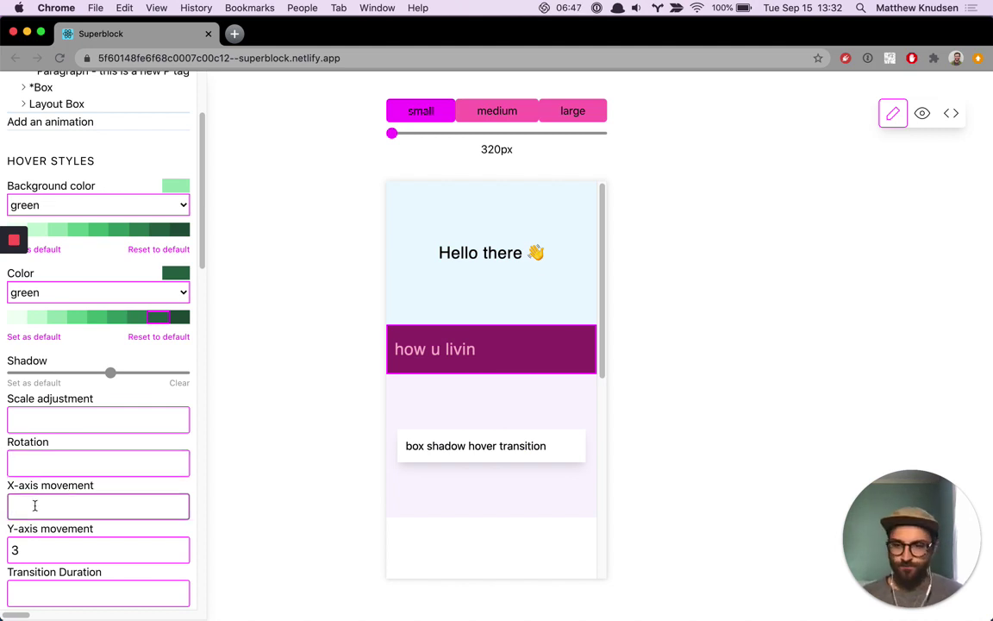
click(67, 552)
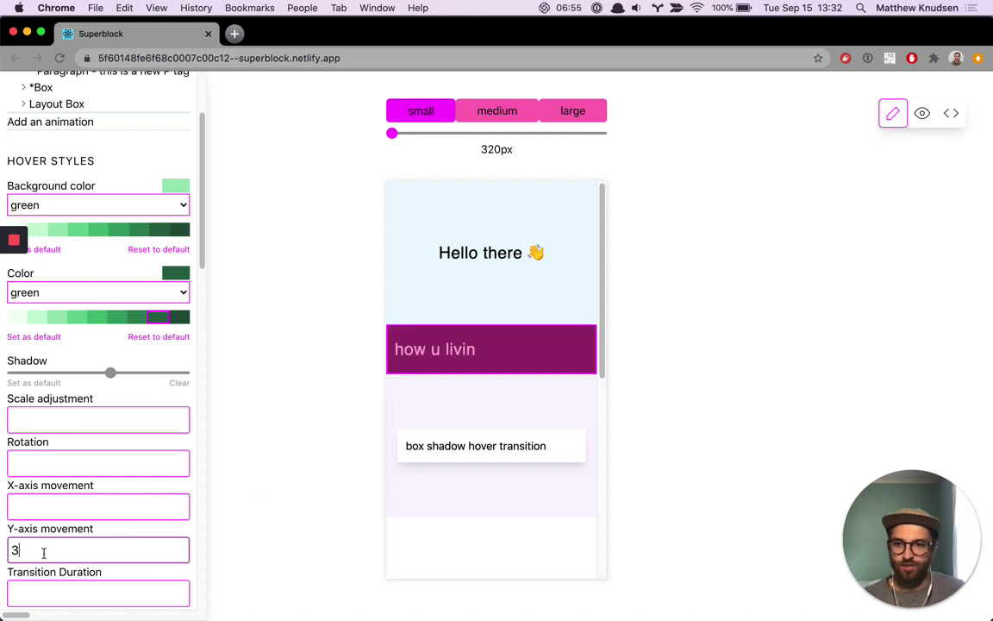
text(0)
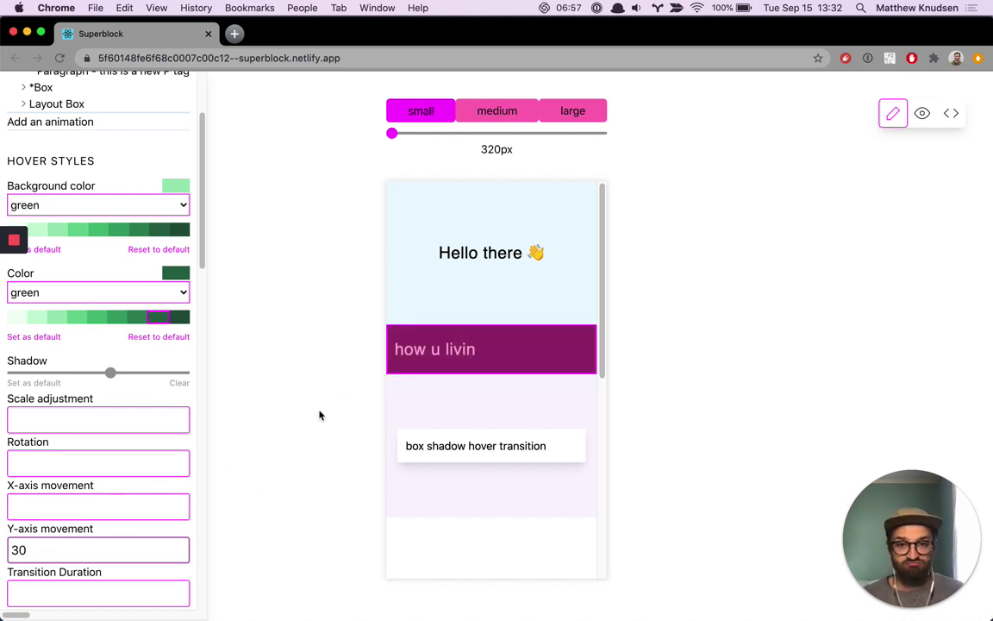
Set the heading's hover X-axis movement to 20 and its Y-axis movement to 0
click(63, 505)
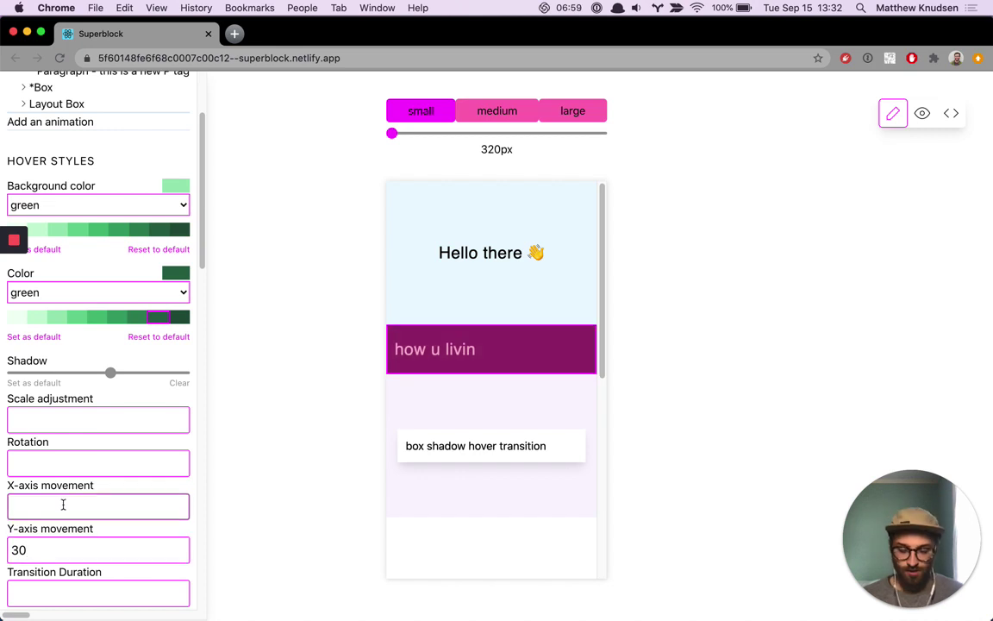
text(20)
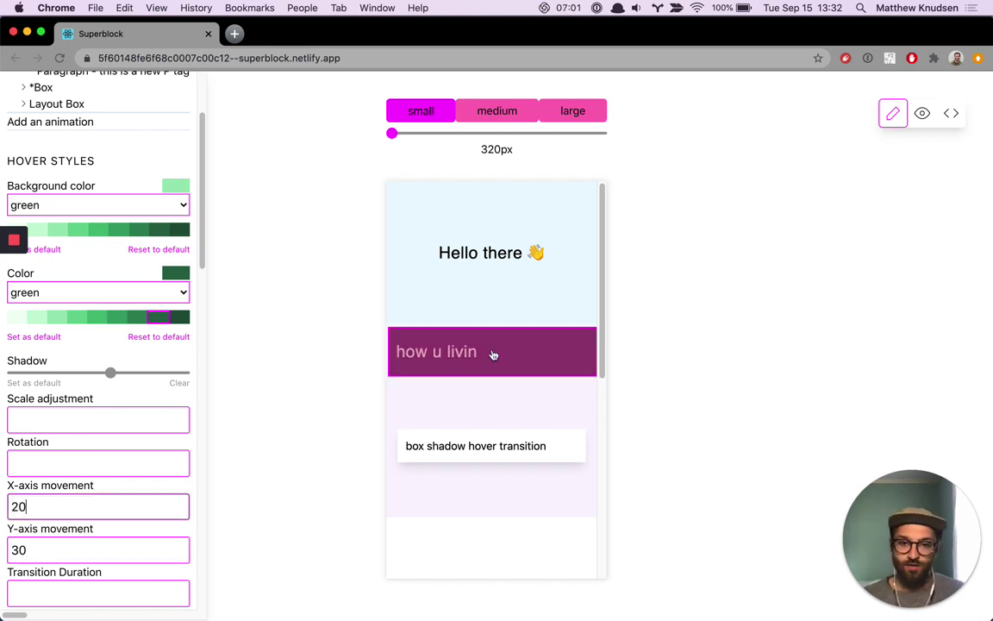
drag(85, 549, 4, 549)
text(0)
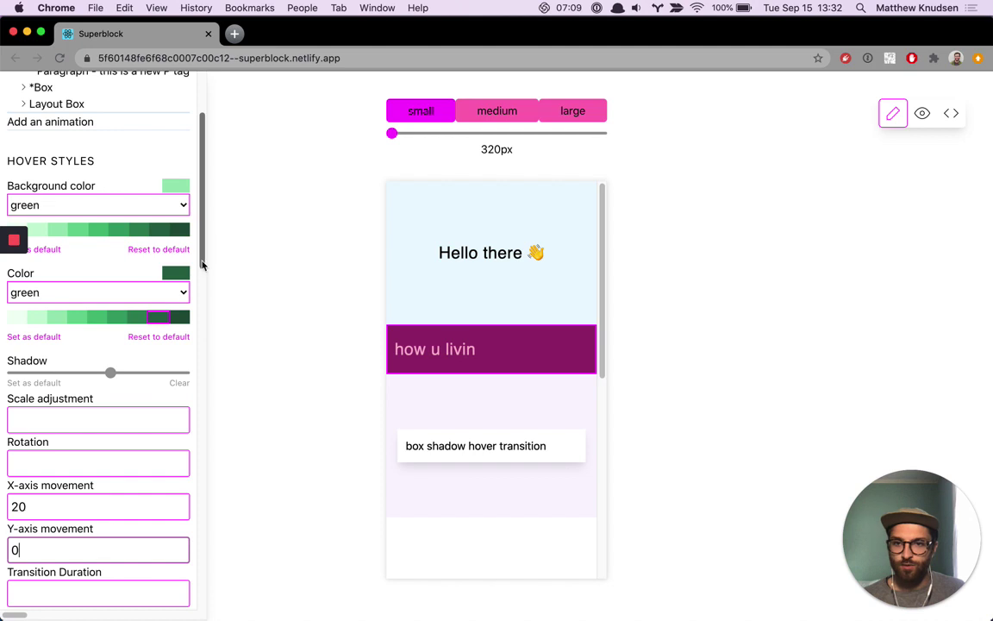
Try hover transition durations of 0.3 and 1.3 for the heading and preview its hover effect on the canvas
drag(203, 263, 204, 277)
click(36, 517)
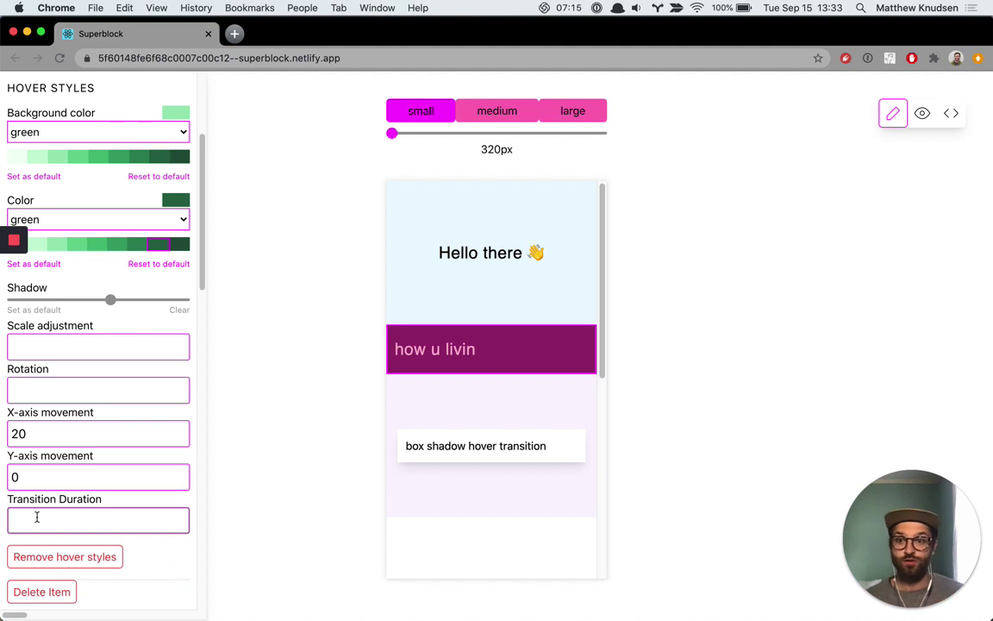
text(0.3)
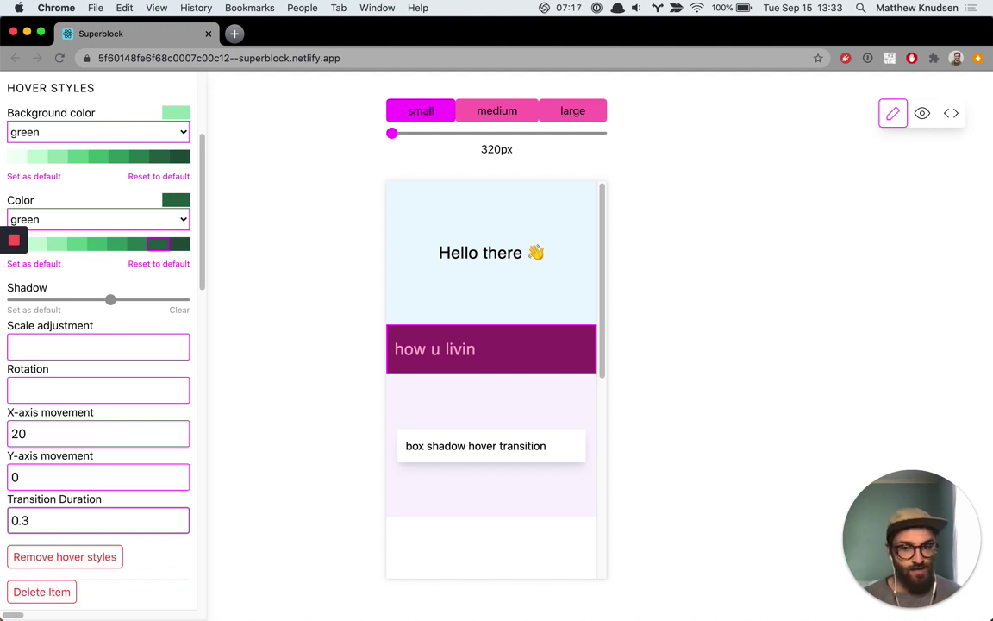
key(BackSpace)
text(1)
click(49, 431)
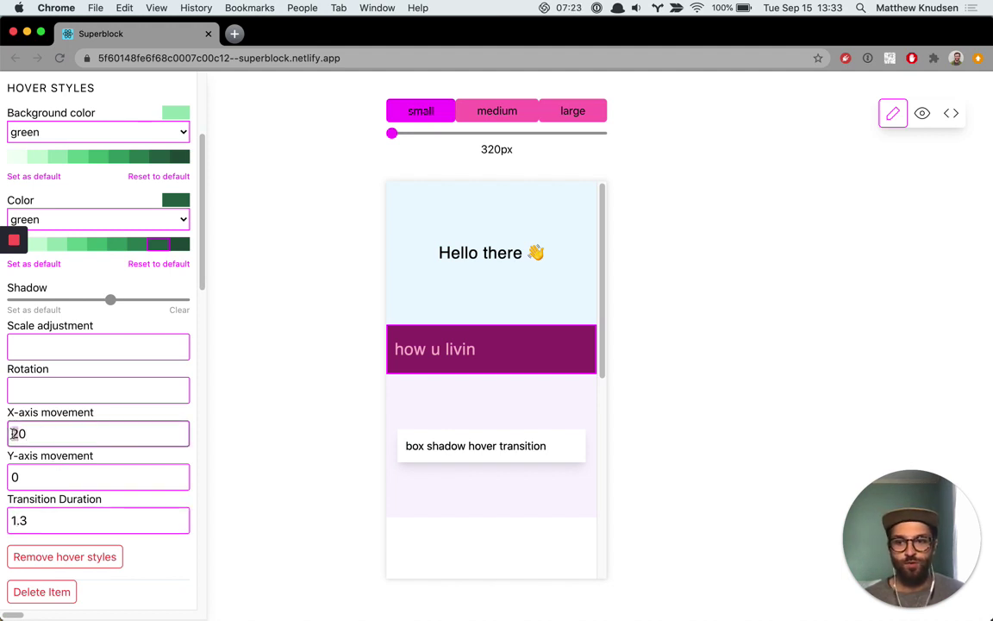
click(12, 517)
key(super+a)
click(348, 321)
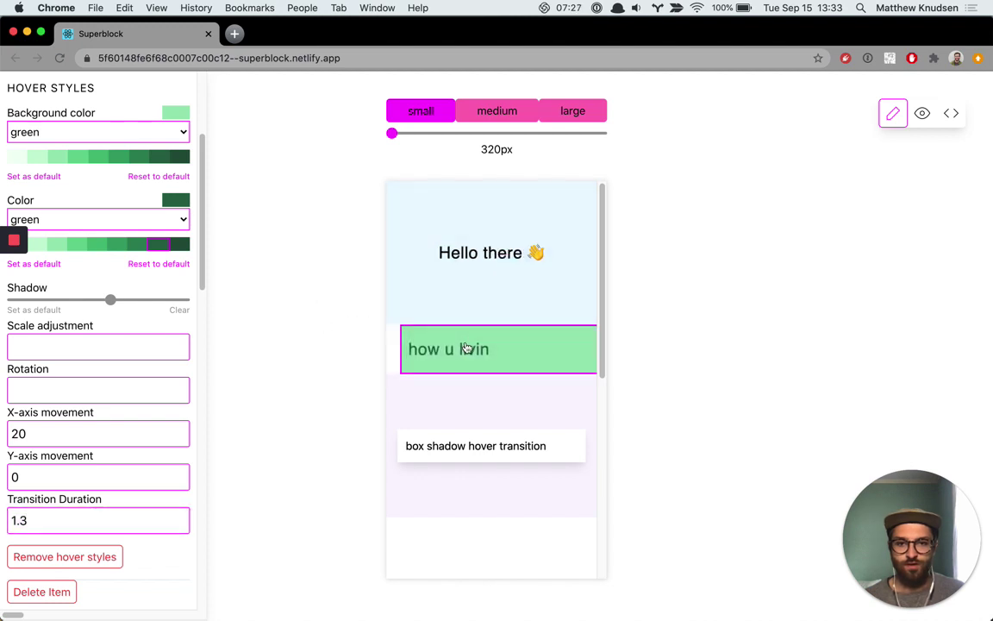
Set the heading's hover transition duration to 0.1
click(53, 519)
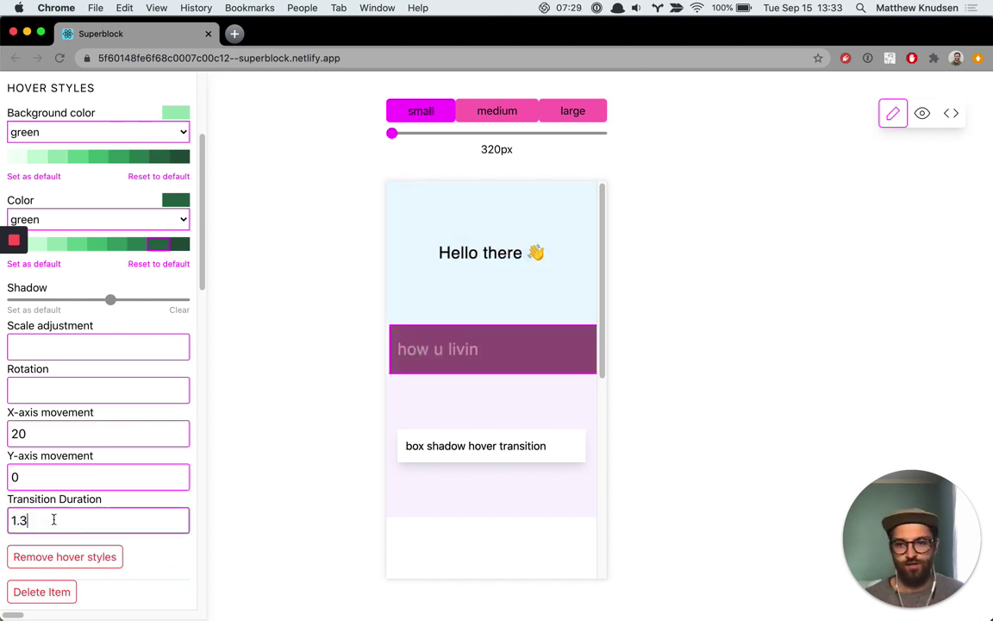
key(BackSpace)
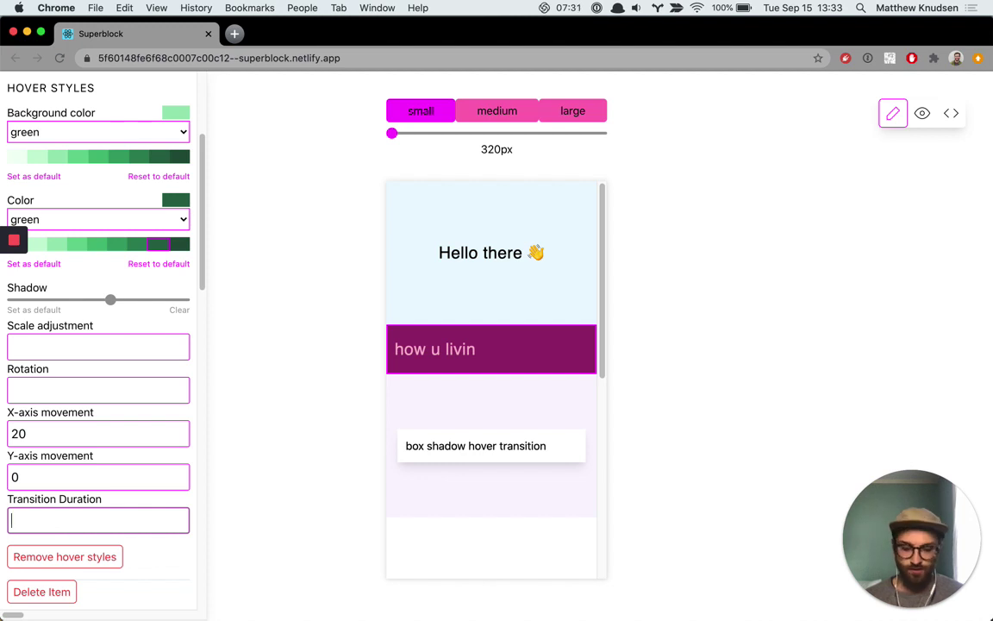
text(0.1)
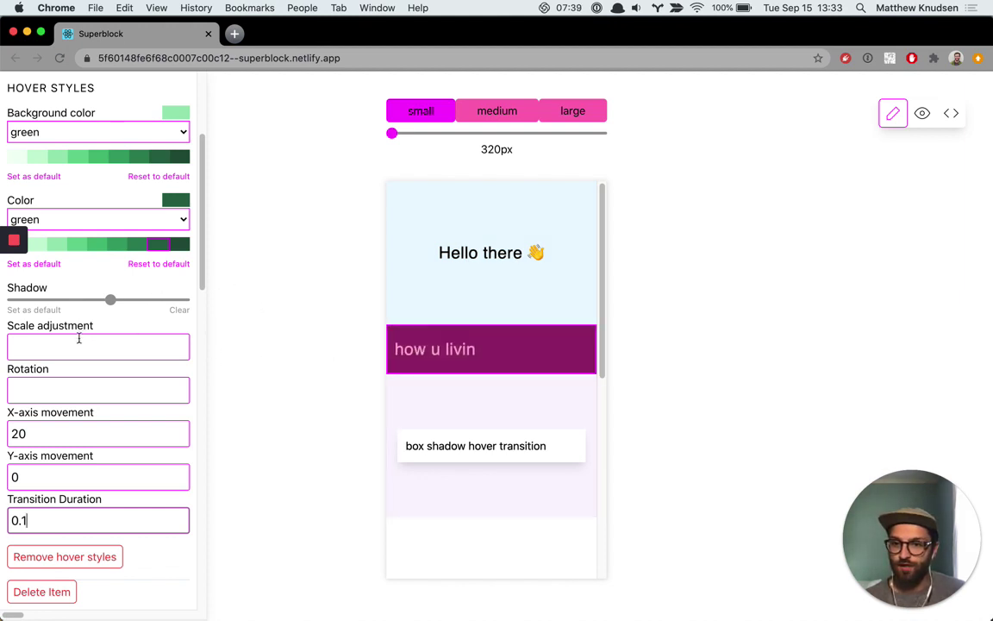
Increase the "box shadow hover transition" box's hover shadow to the 0 20px 25px -5px level and preview the page before and after the change
click(494, 456)
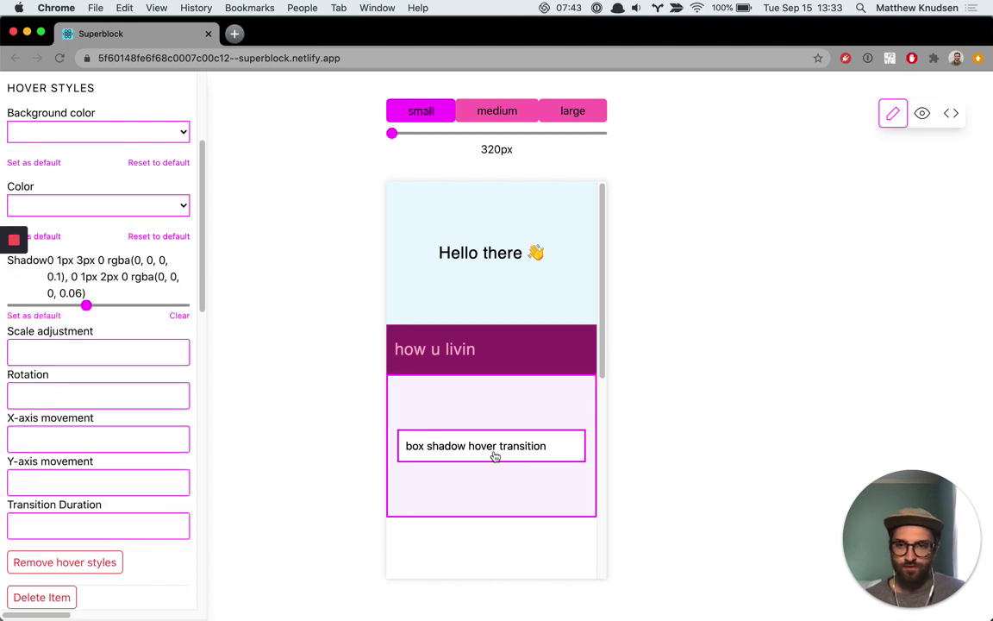
click(921, 113)
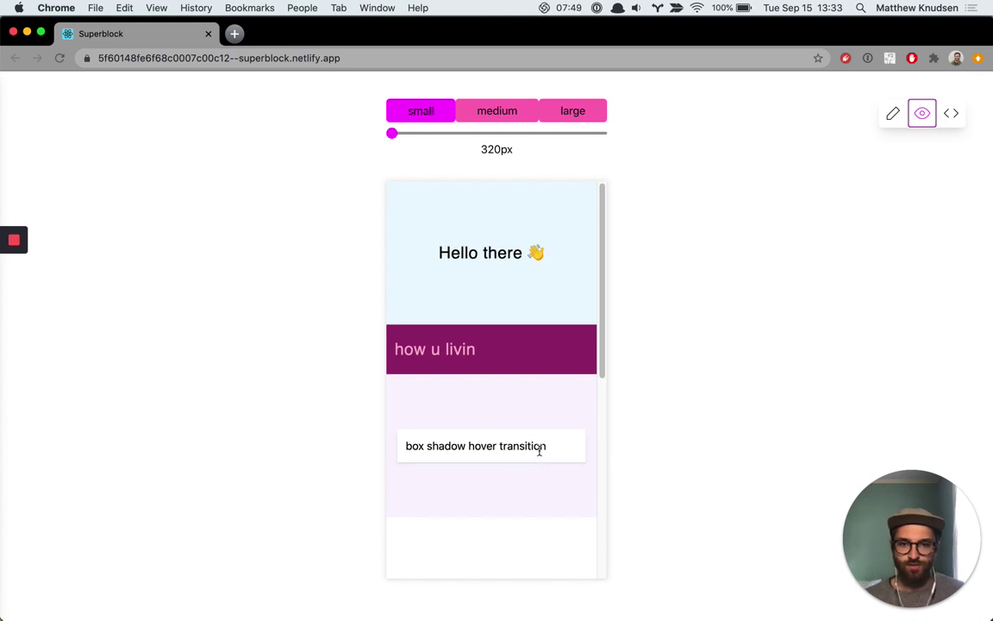
click(889, 114)
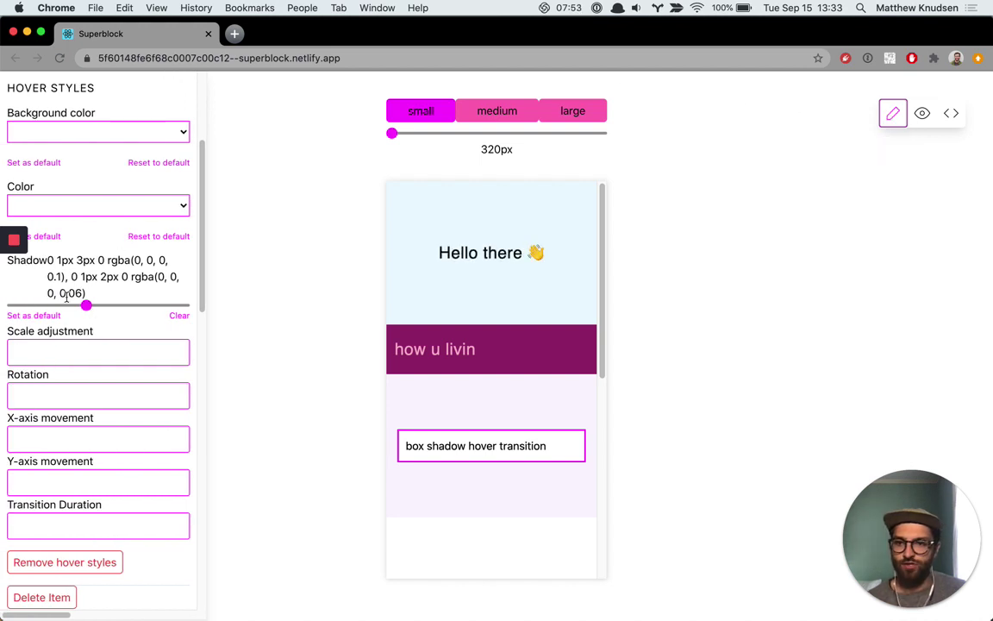
drag(85, 305, 167, 310)
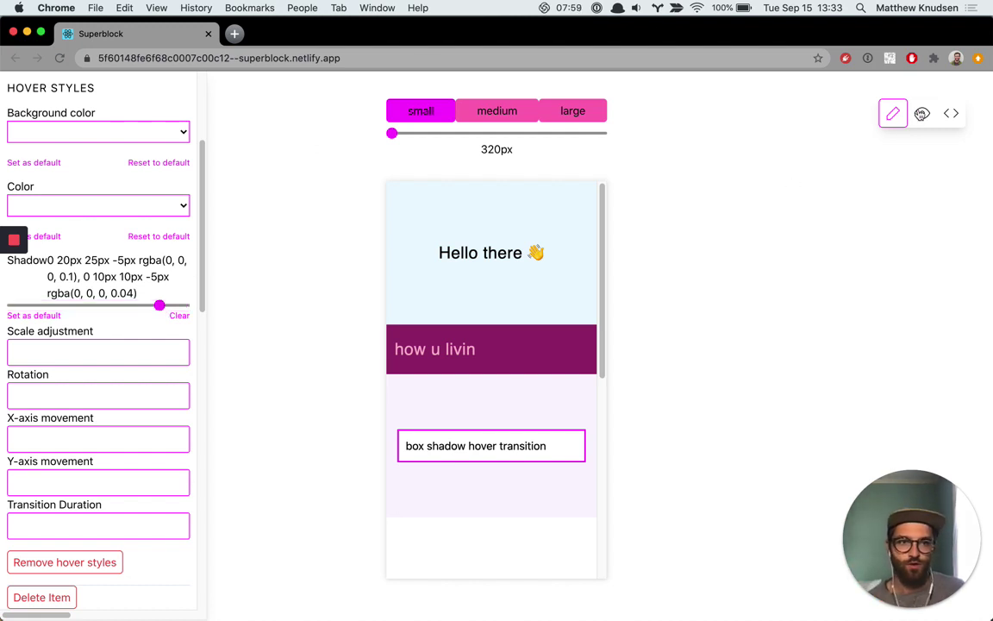
click(921, 113)
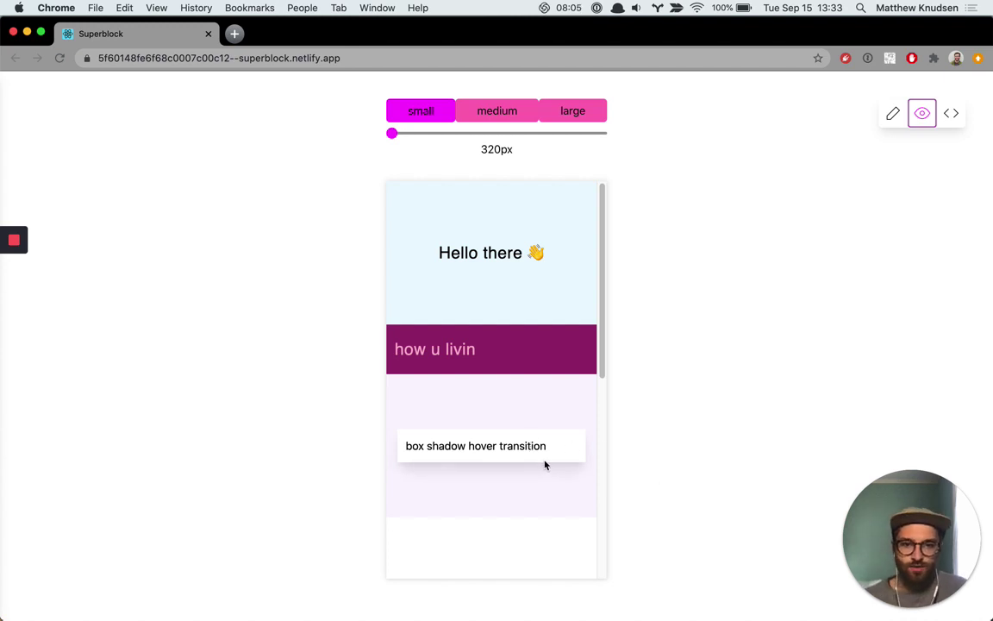
Set the "box shadow hover transition" box's hover Y-axis movement to -3 and preview the page
click(892, 113)
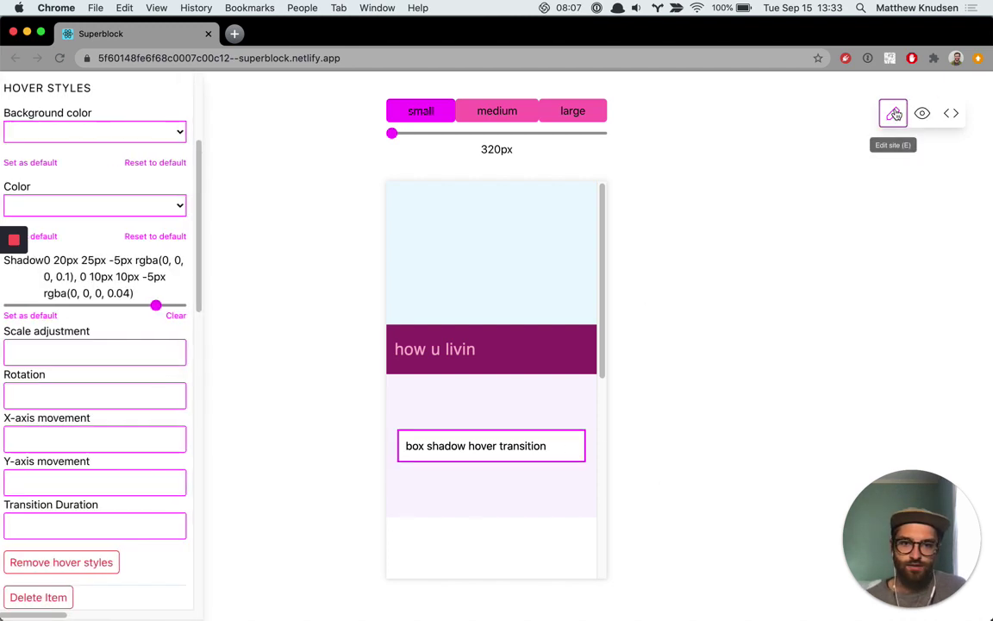
click(42, 477)
text(-3)
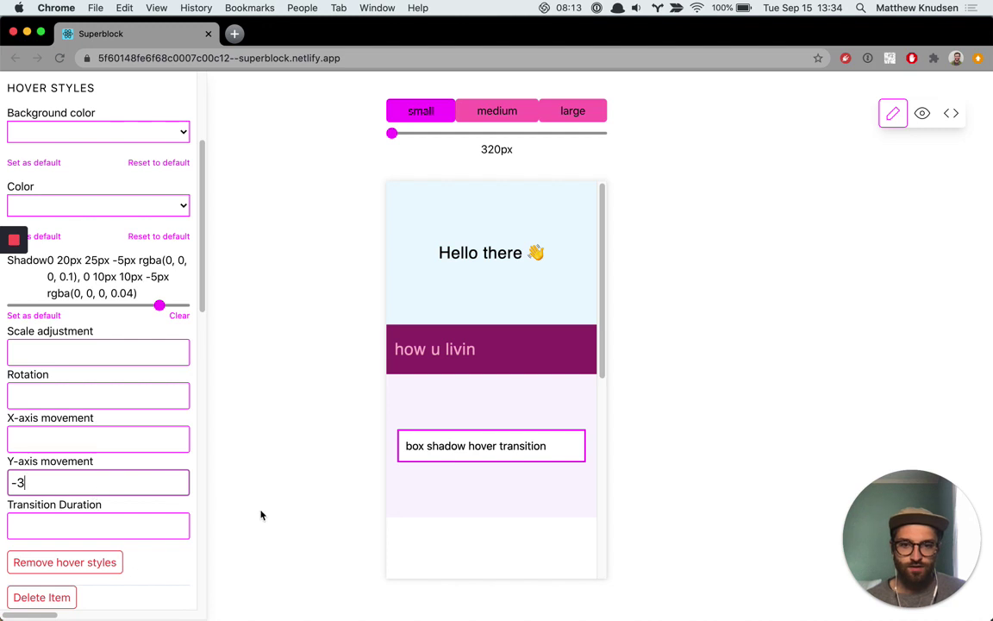
click(927, 111)
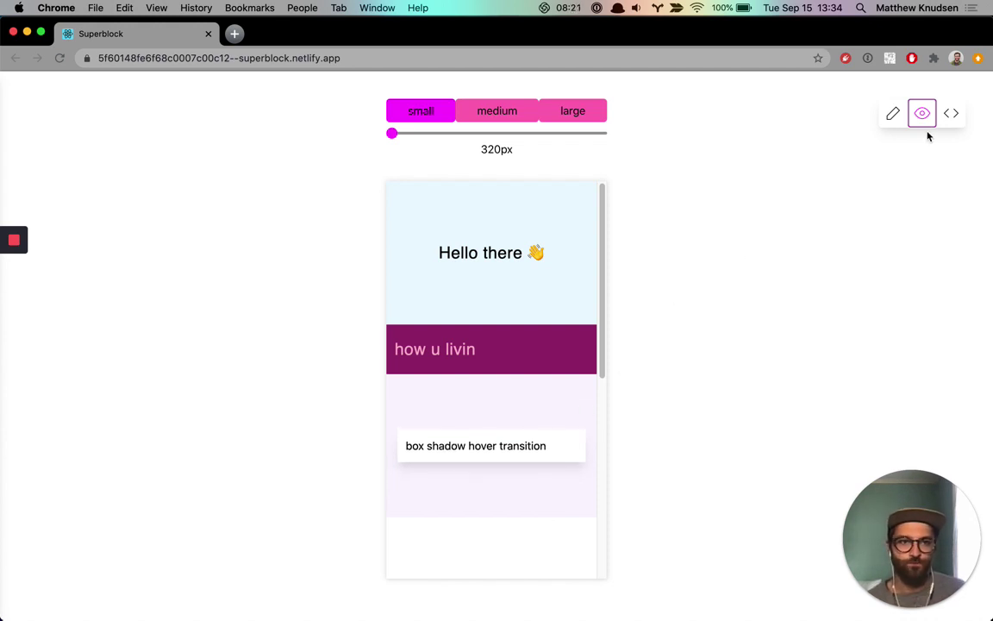
Remove all hover styles from the "box shadow hover transition" box and preview the page
click(893, 115)
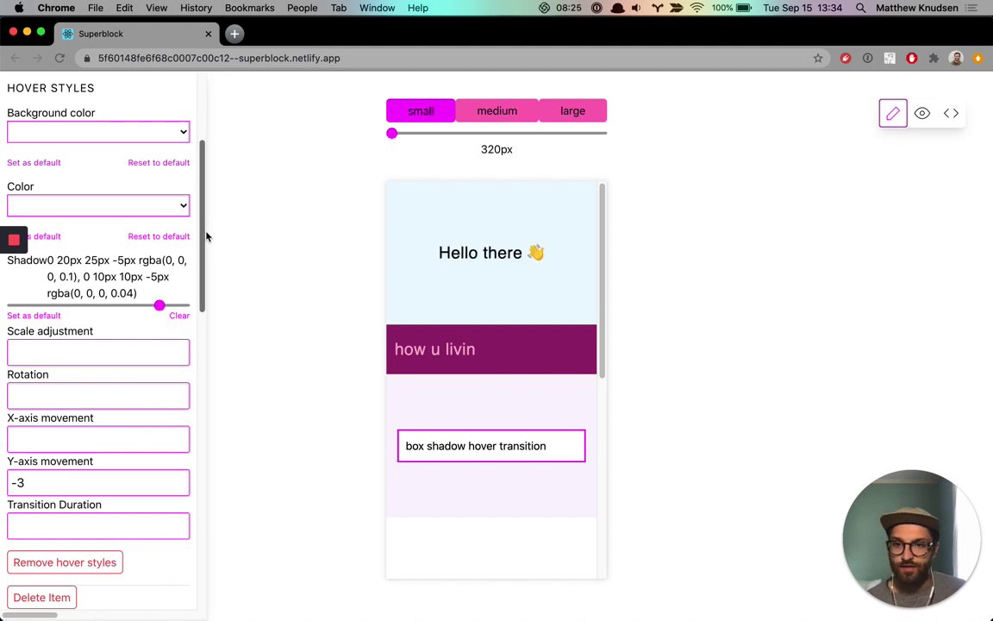
scroll(198, 257, down, 3)
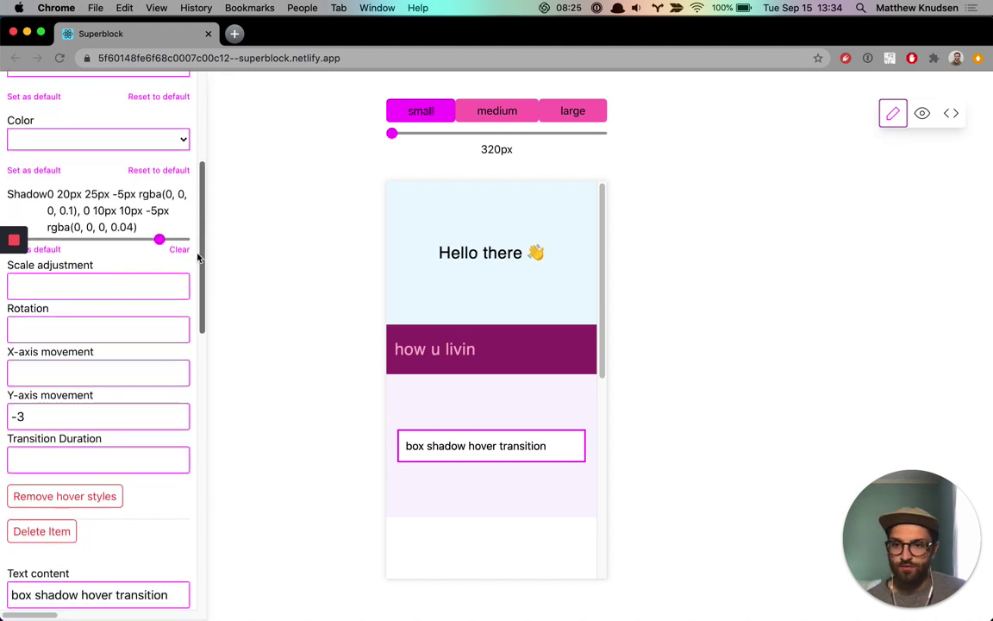
click(48, 496)
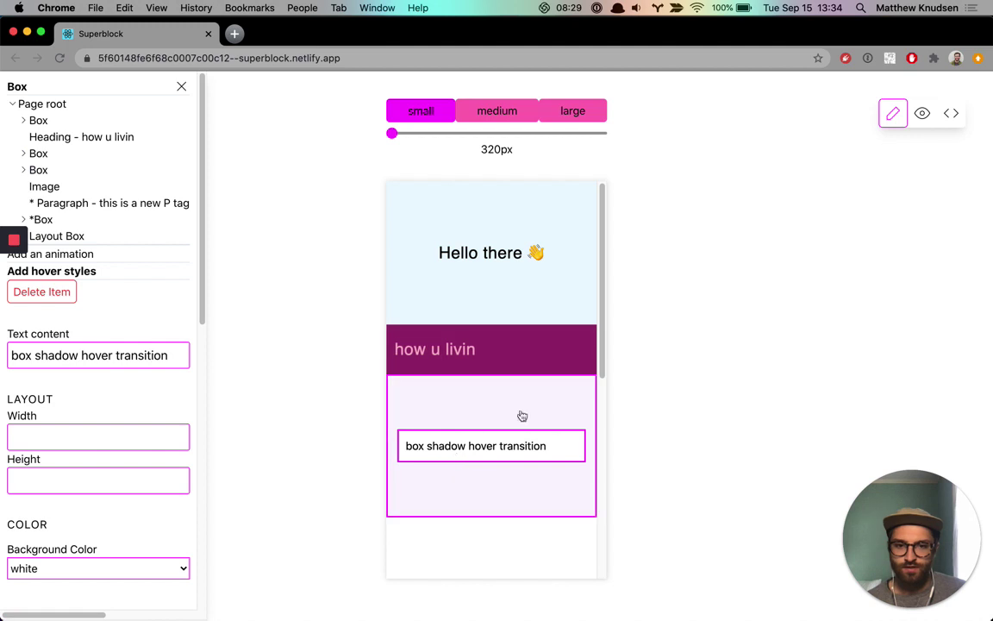
click(922, 113)
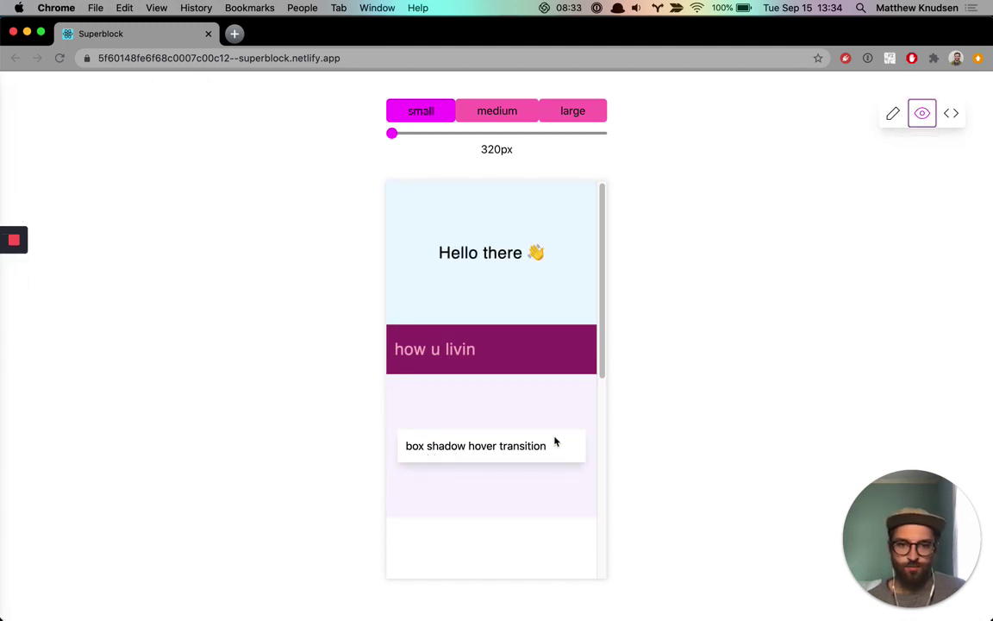
Add hover styles to the "box shadow hover transition" box again with the 0 10px 15px -3px shadow and preview the page
key(e)
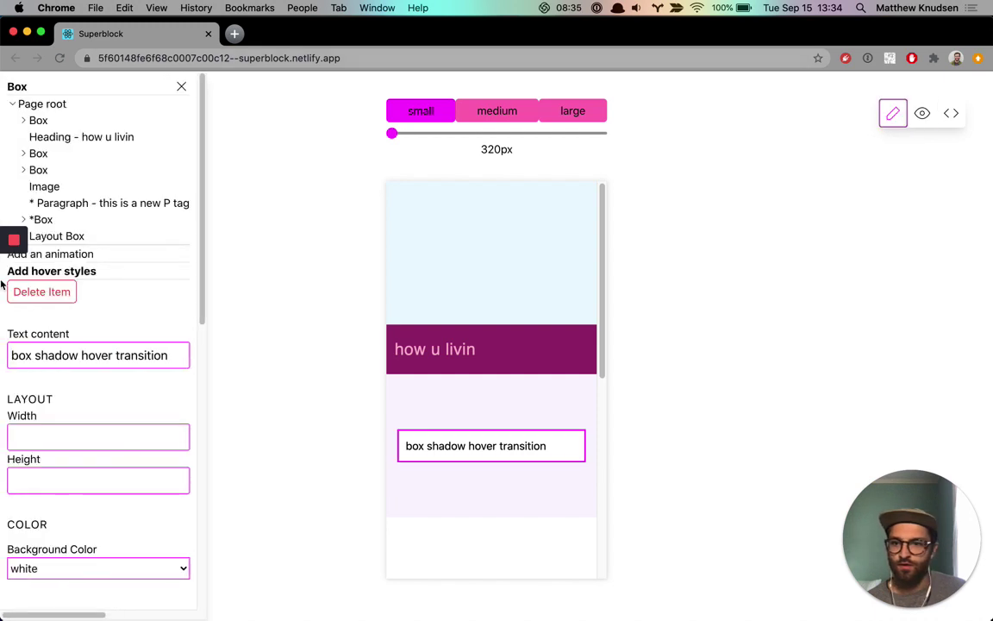
click(80, 272)
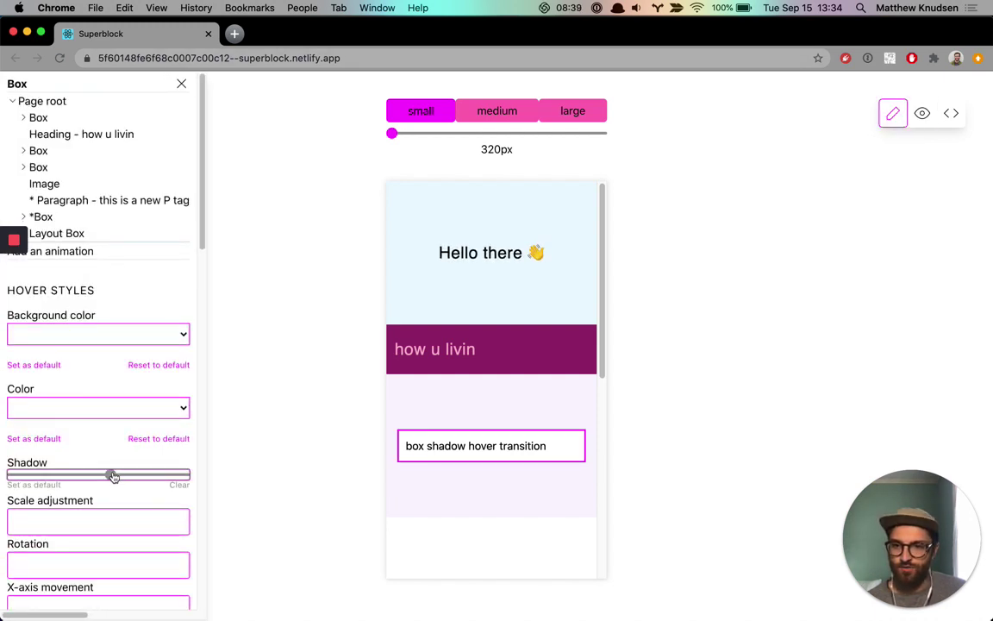
drag(135, 478, 146, 476)
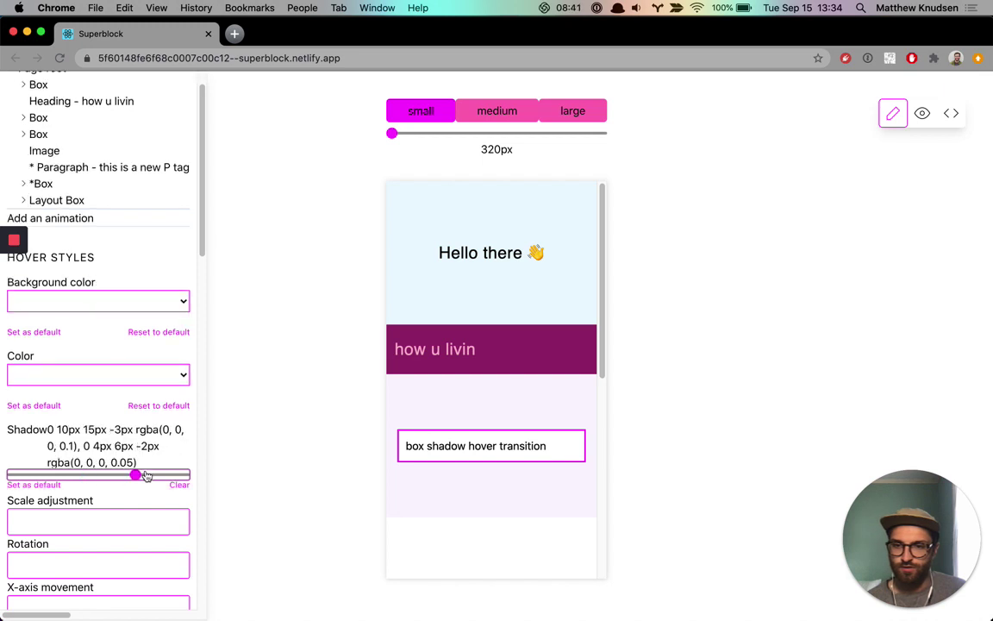
click(921, 113)
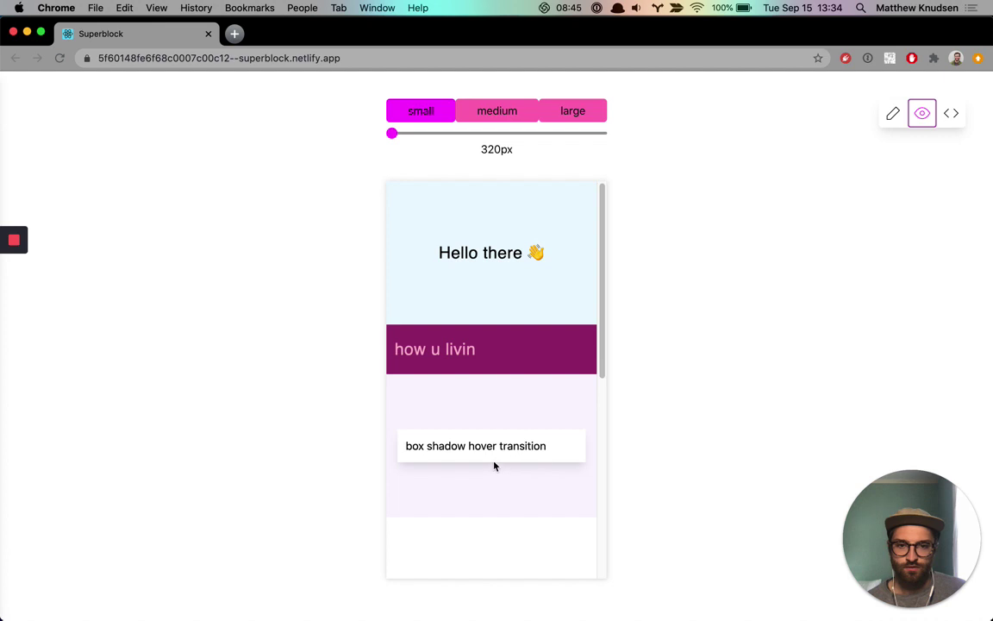
Examine the settings of the new paragraph, the box enclosing the shadow box and the heading, and preview the page
click(893, 114)
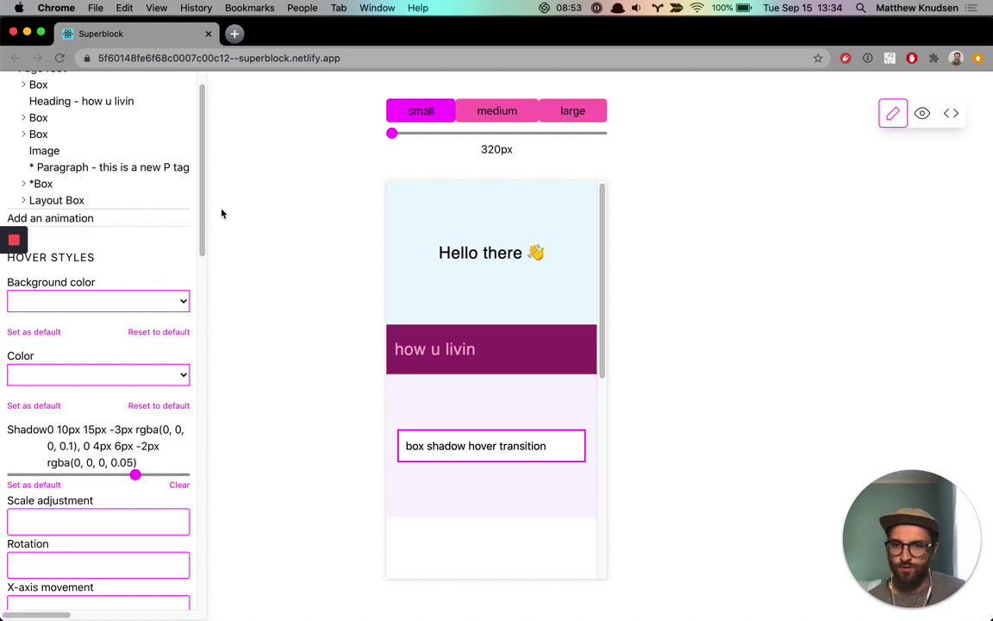
scroll(198, 217, up, 2)
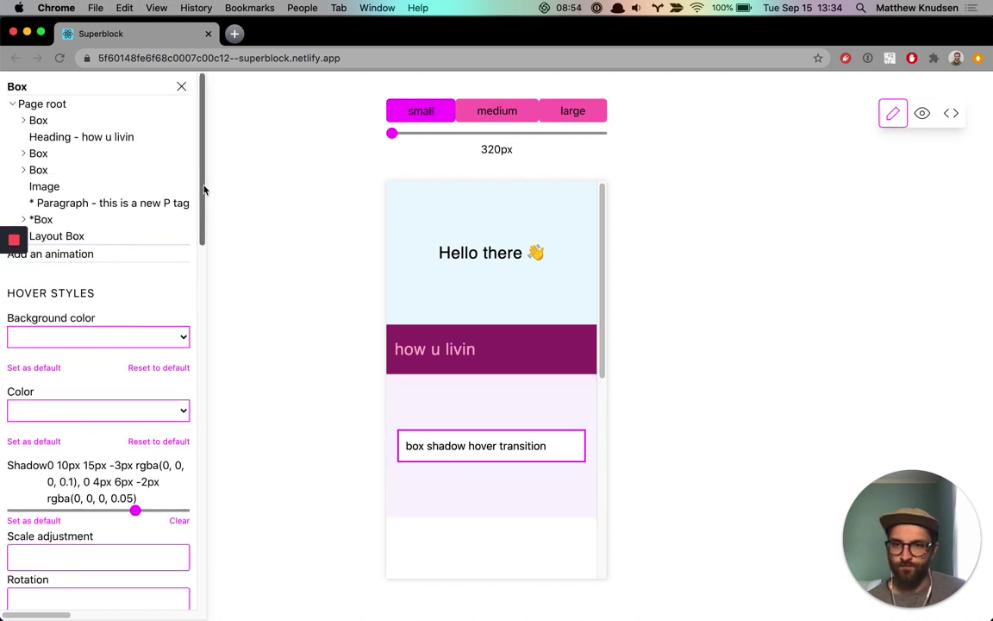
click(41, 201)
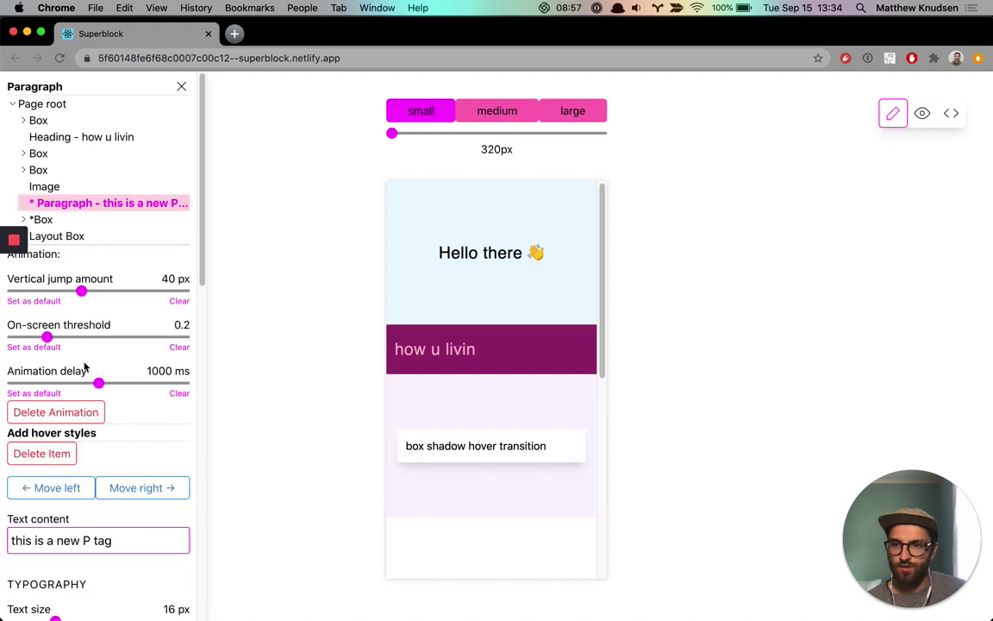
click(38, 154)
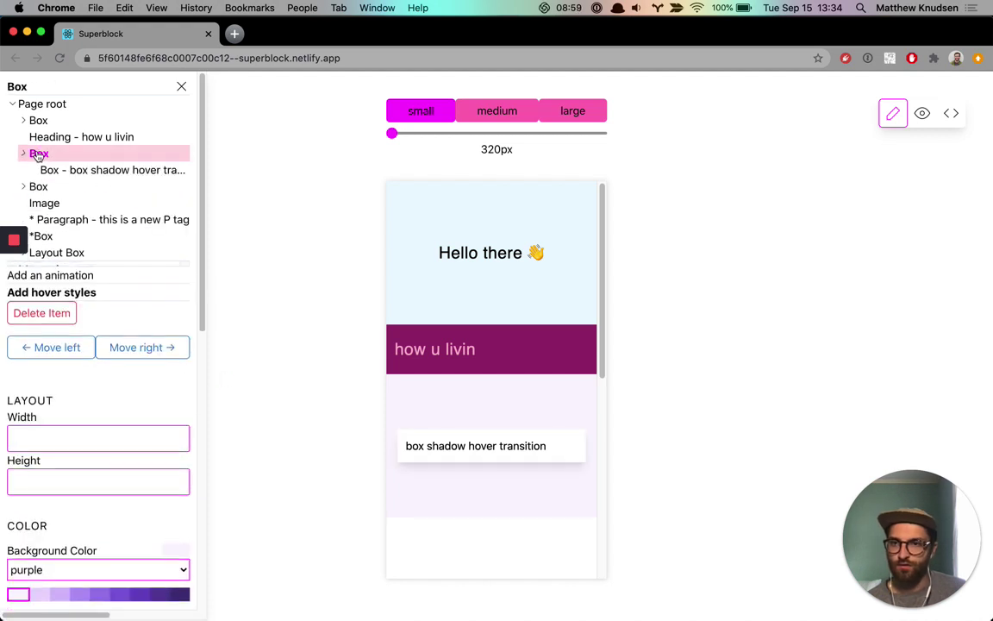
click(58, 163)
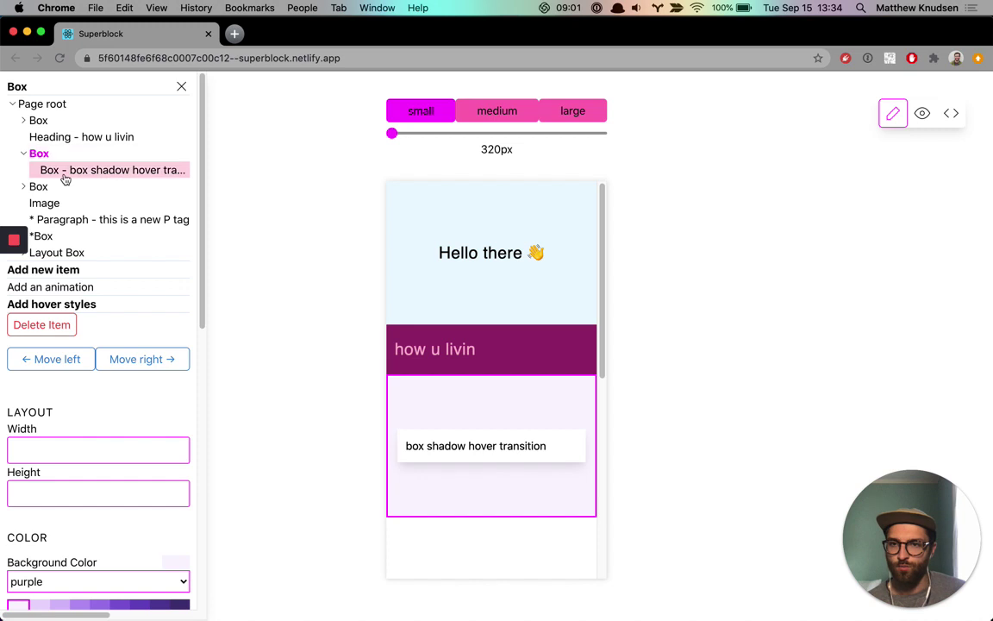
click(922, 113)
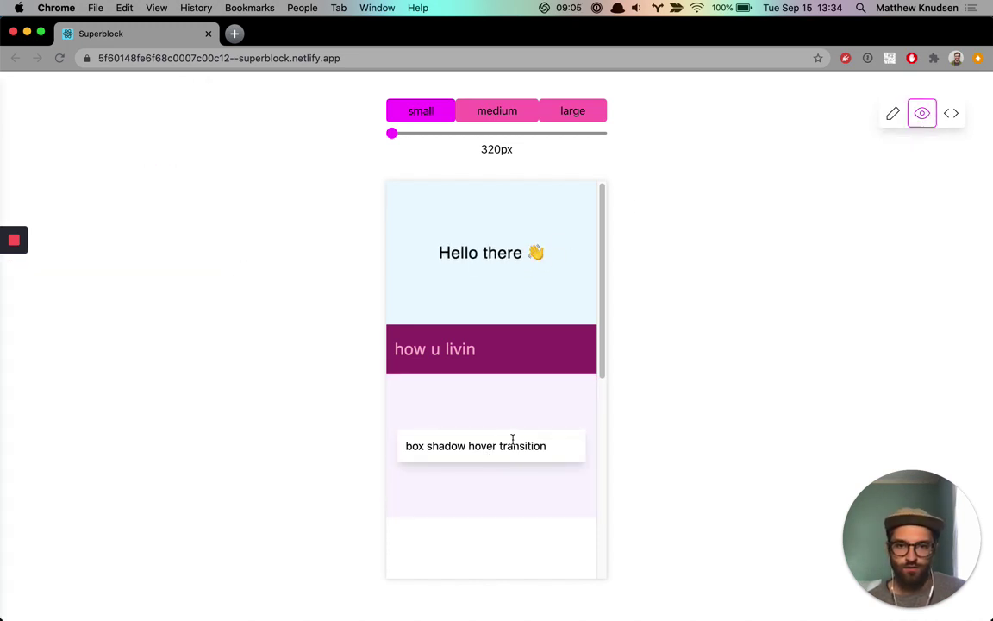
click(892, 114)
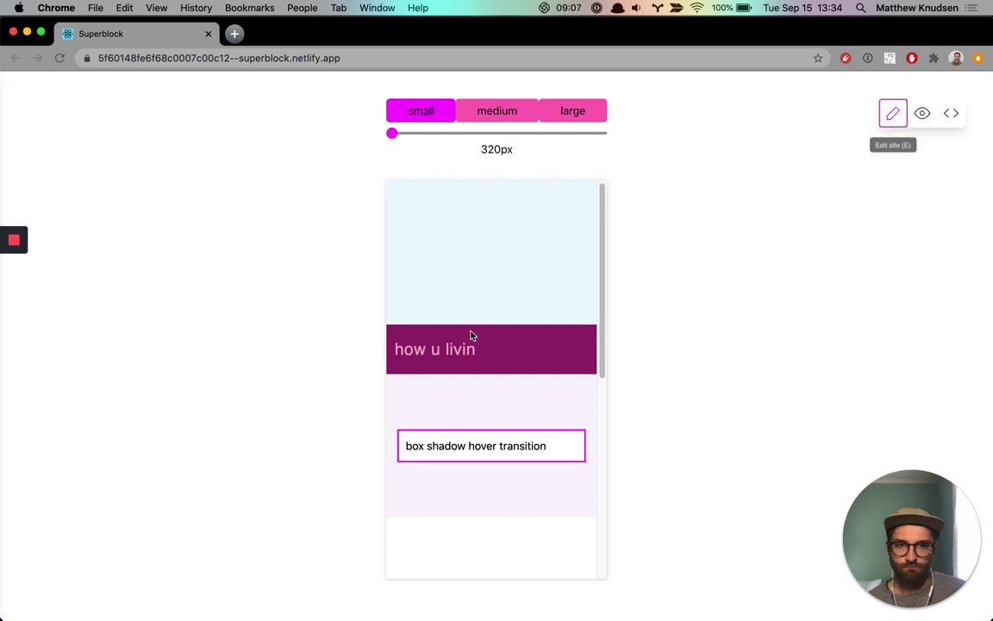
click(81, 136)
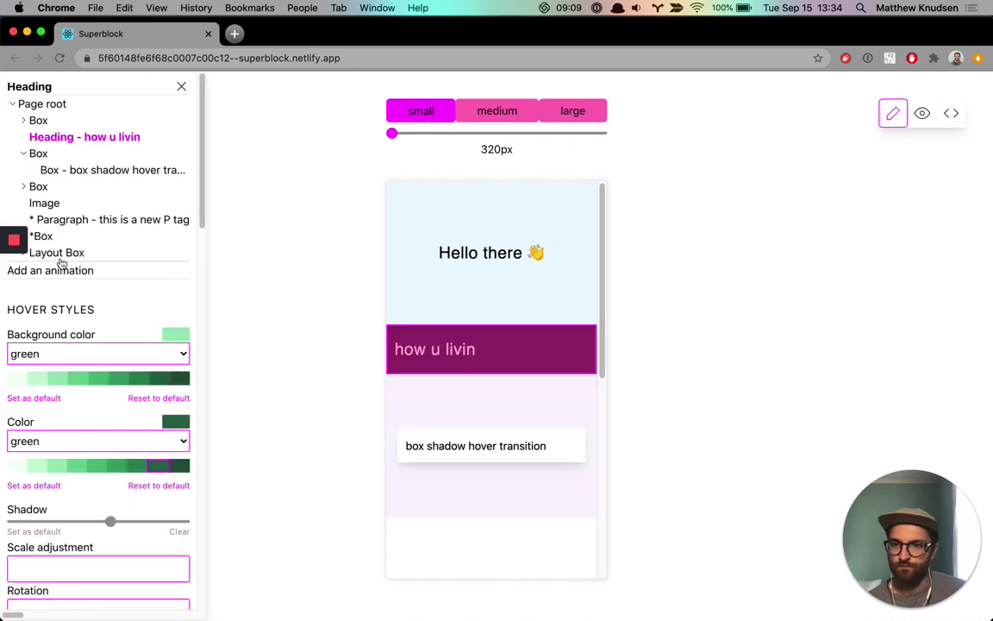
Add hover styles to the light purple box around the shadow box, using the darkest green shade as the background color
click(449, 414)
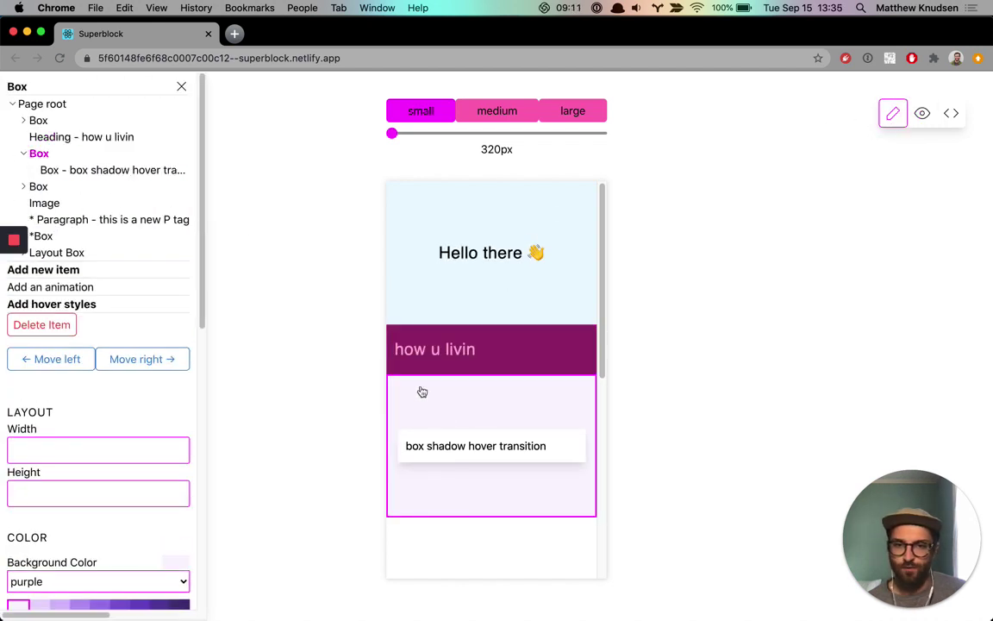
click(60, 303)
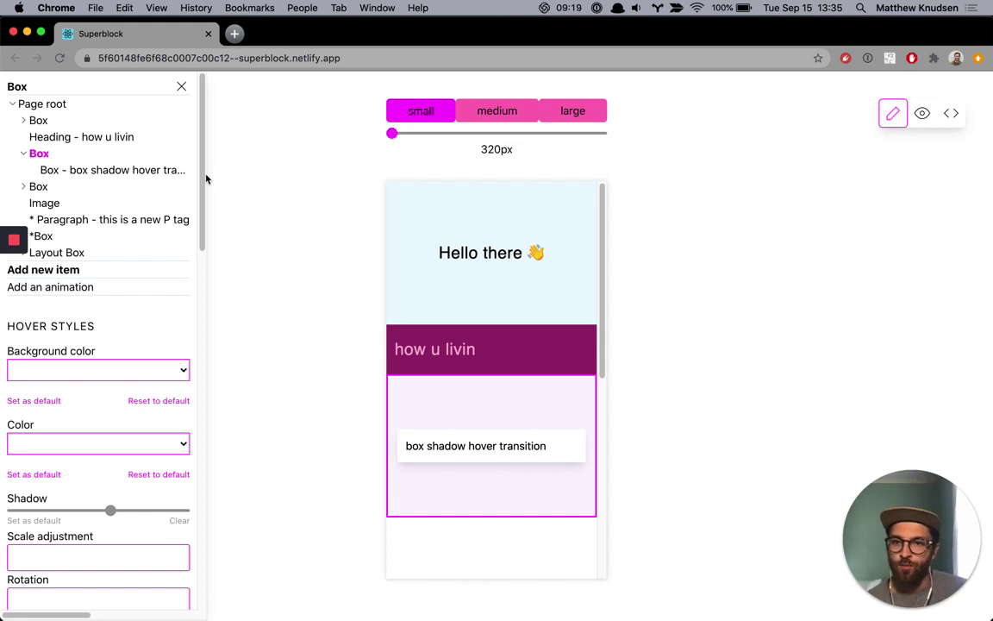
scroll(172, 224, down, 2)
click(63, 321)
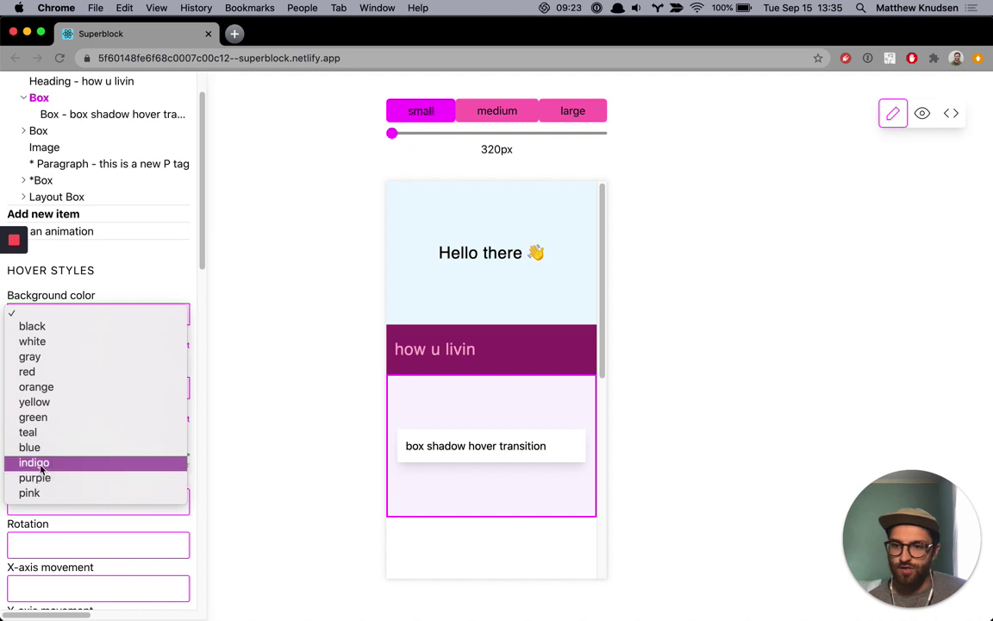
click(38, 417)
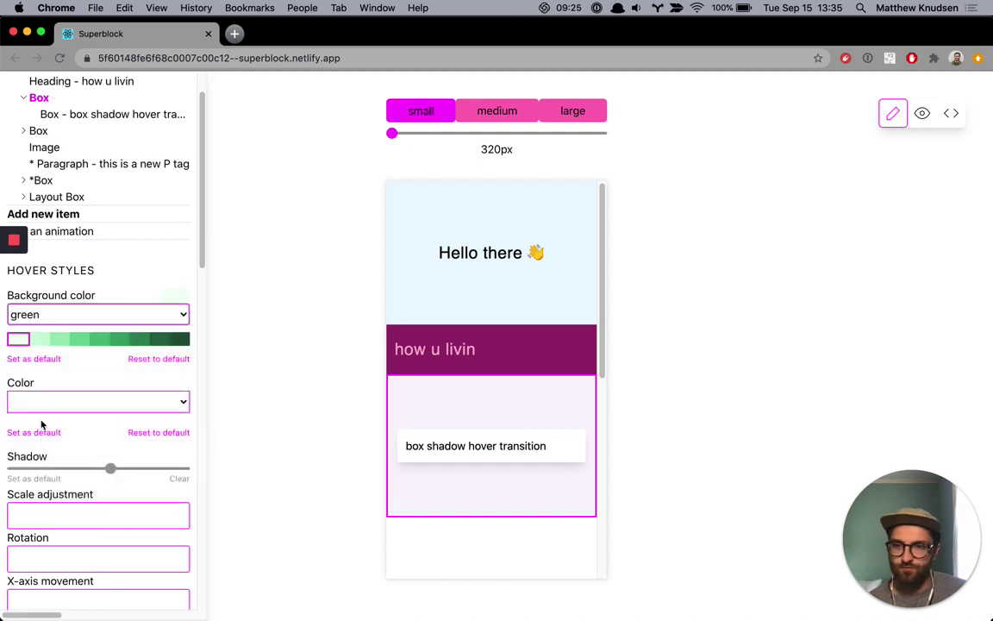
click(183, 340)
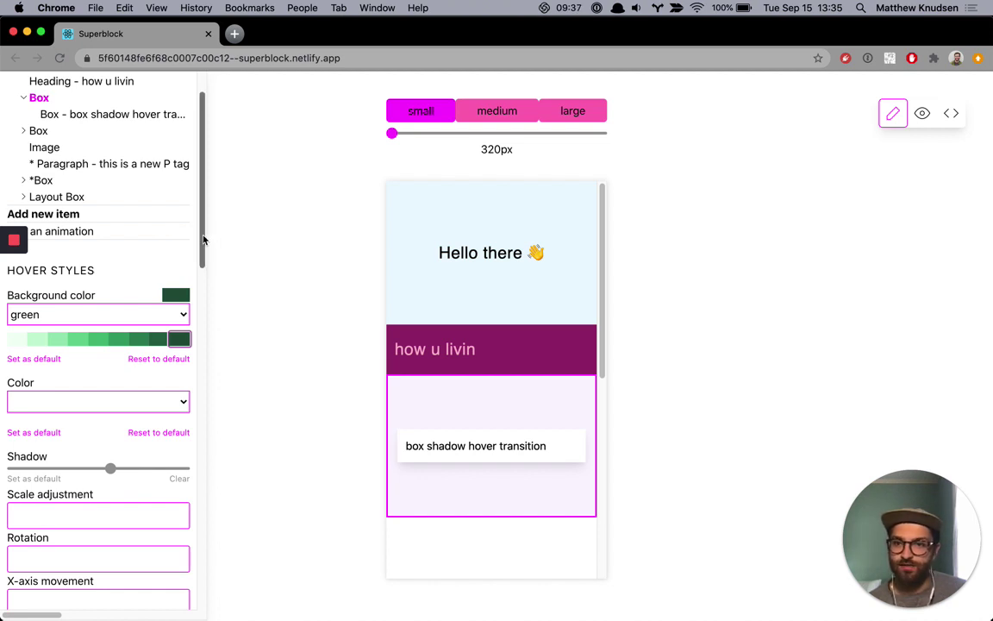
Select the page's full web address
scroll(203, 248, up, 2)
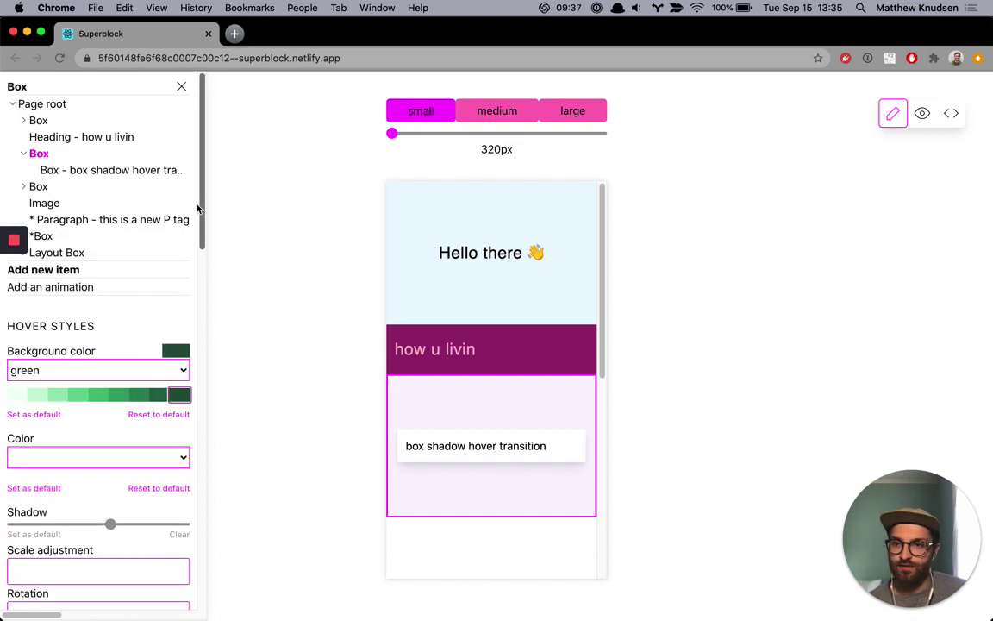
click(176, 57)
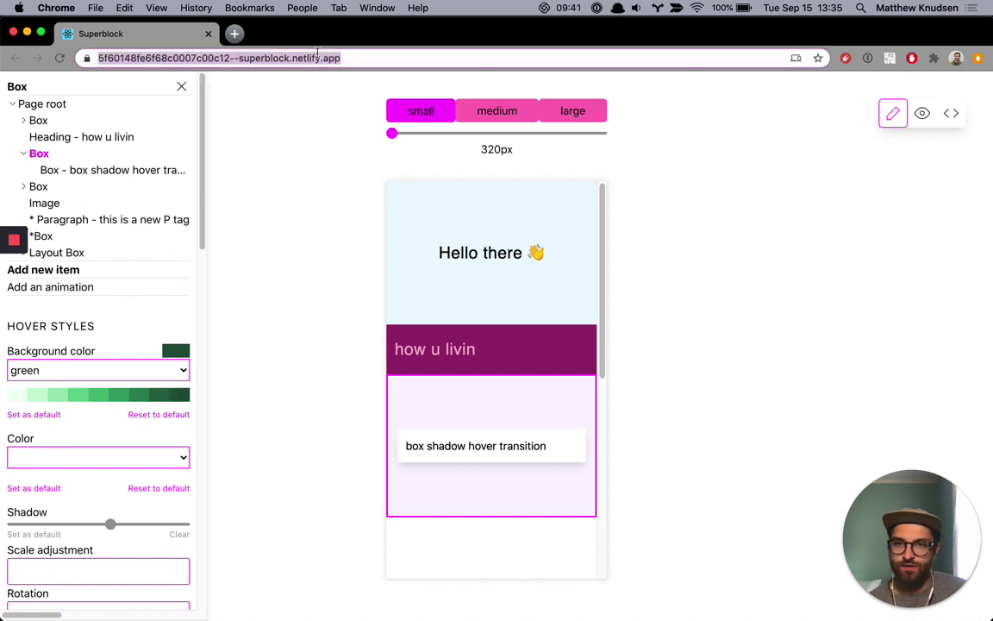